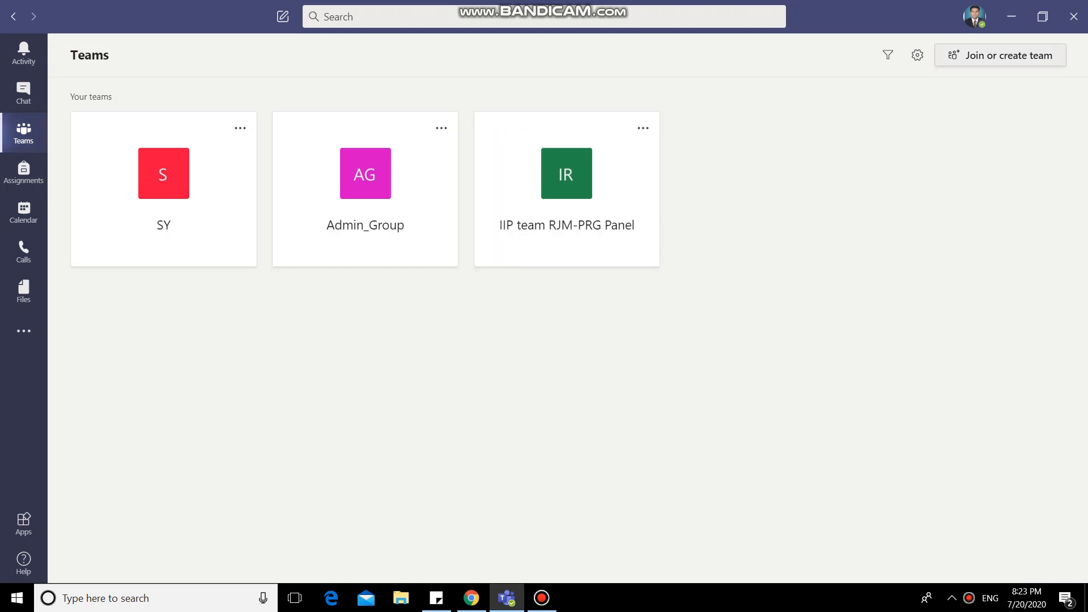
Step: Create a new team of type Class named "CSIT Faculty Team", leaving its description empty
left_click(1000, 56)
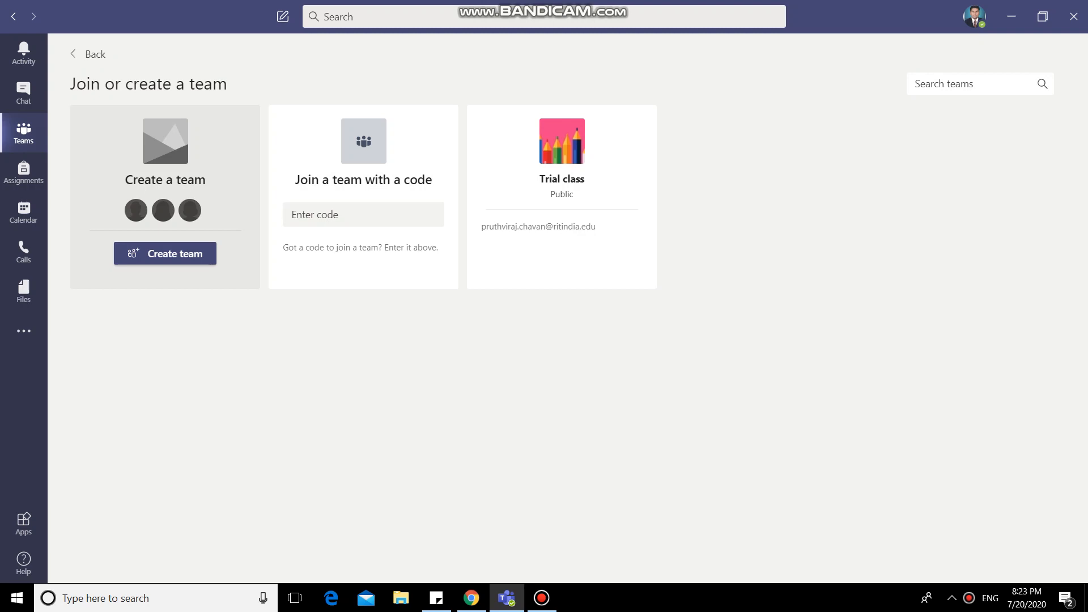
left_click(165, 253)
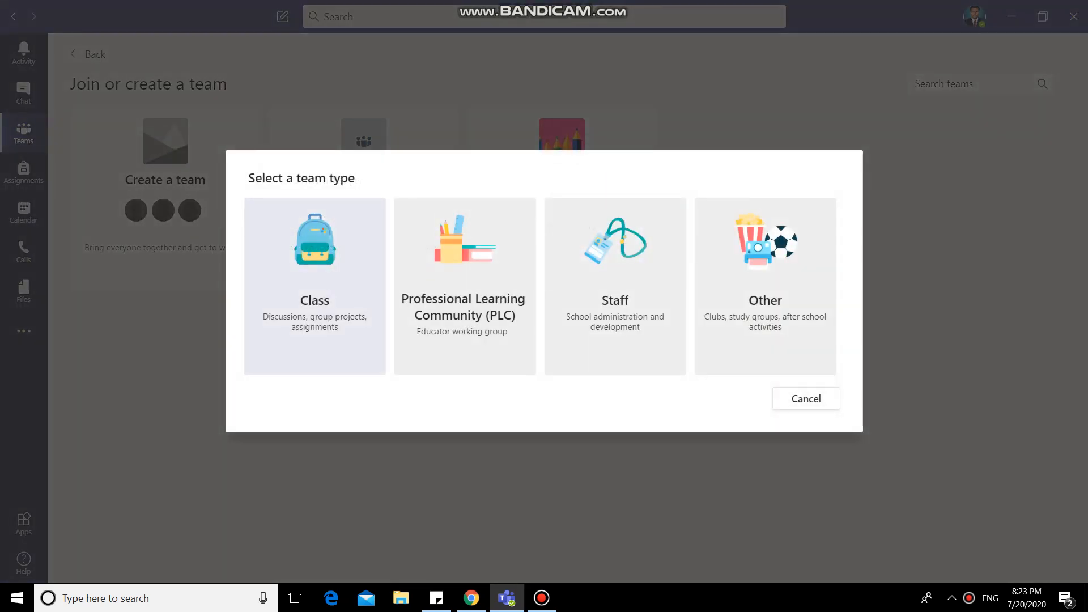
left_click(314, 286)
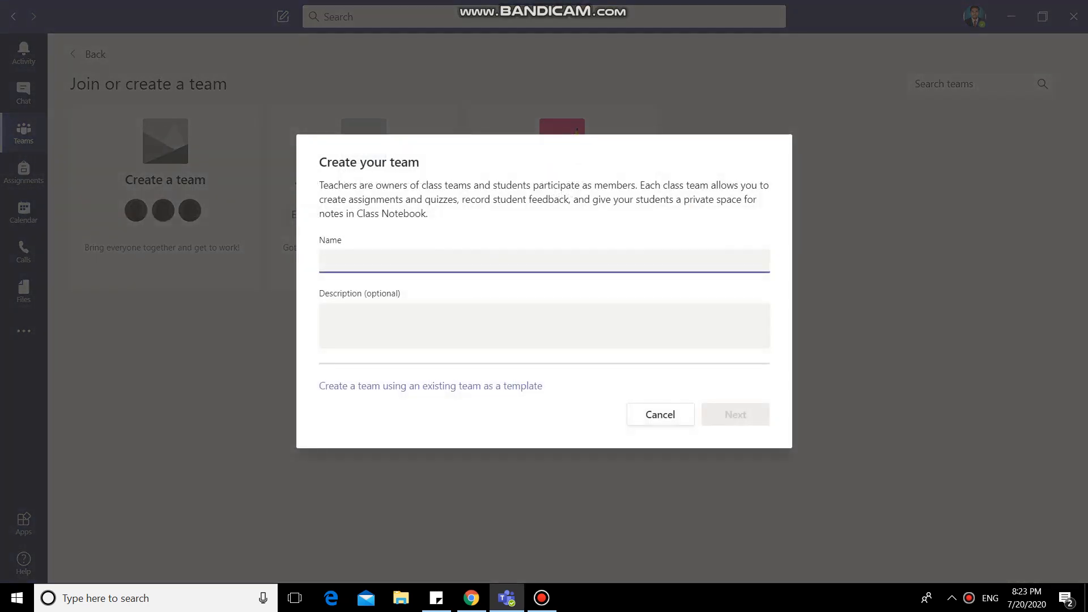
type("CSIT FALL")
key("BackSpace")
key("BackSpace")
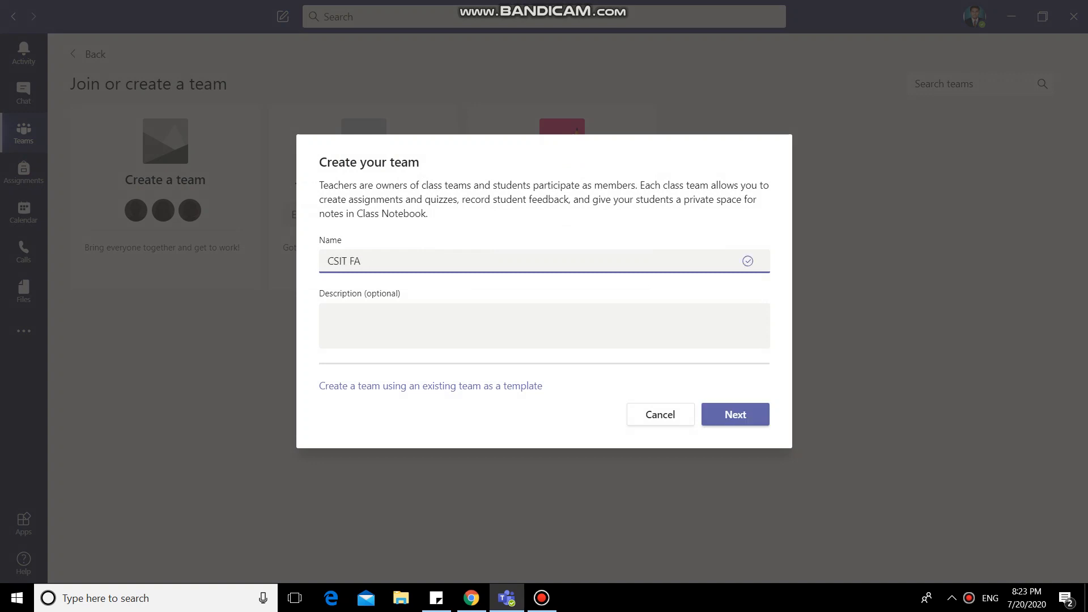
key("BackSpace")
type("aculty Team")
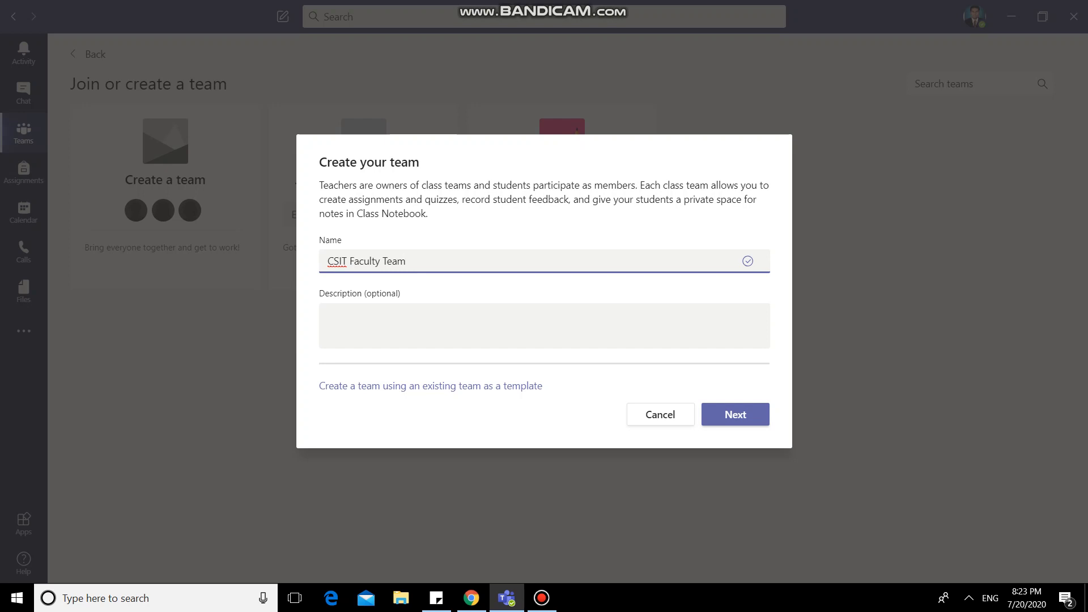
left_click(328, 315)
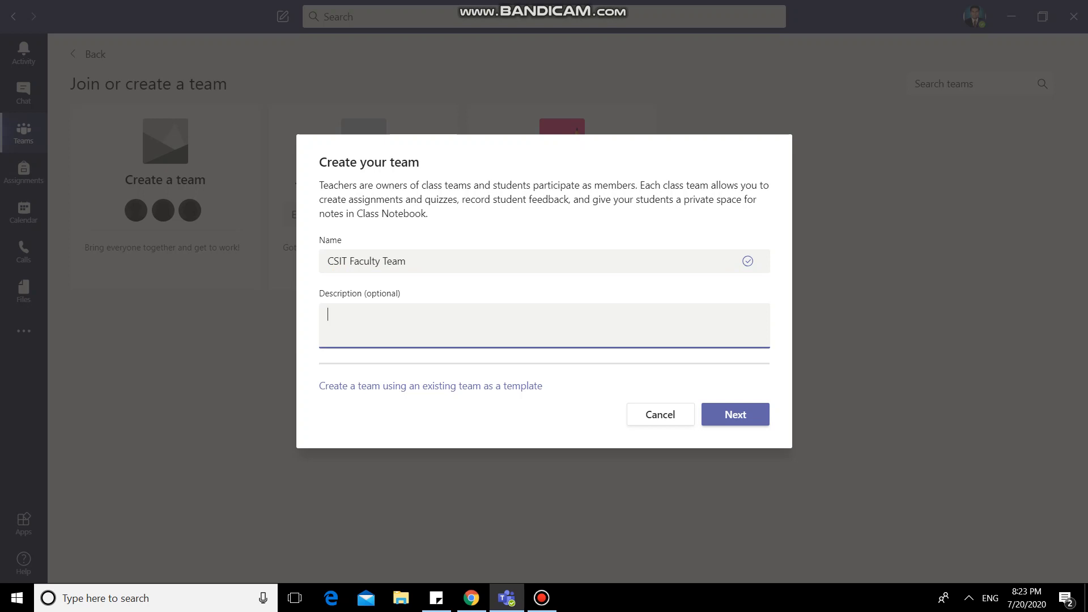
left_click(735, 415)
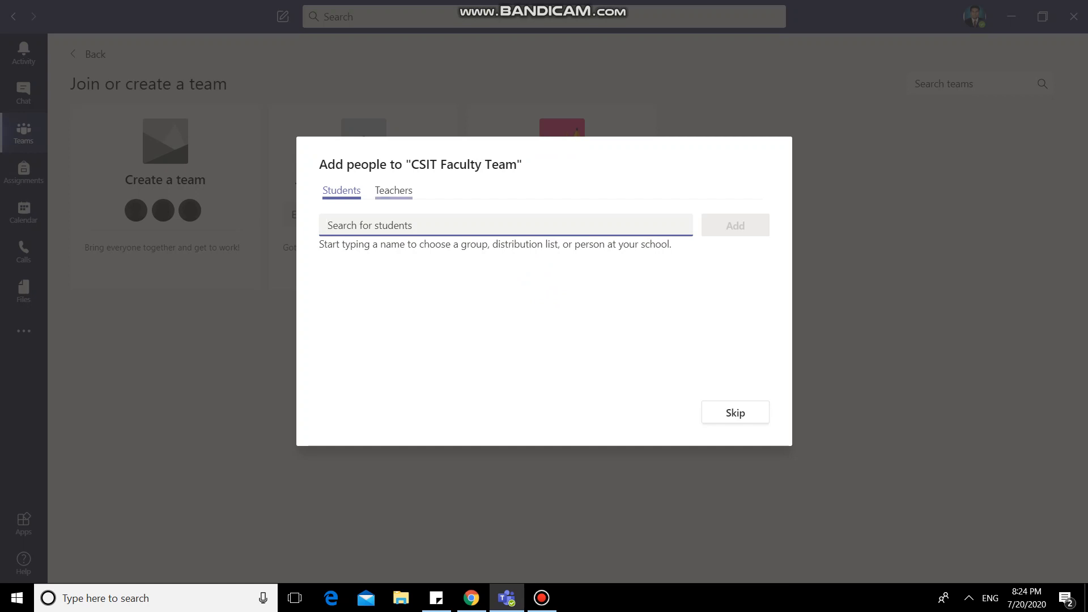
Step: Select the first four faculty members as teachers for the new team by searching for their names
left_click(393, 190)
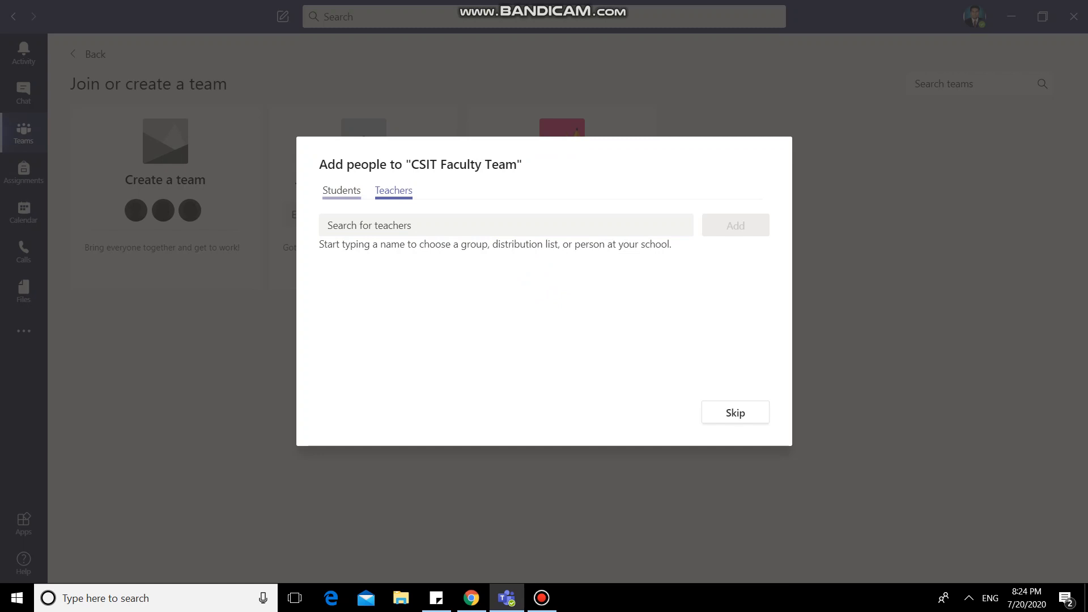
left_click(341, 191)
left_click(363, 225)
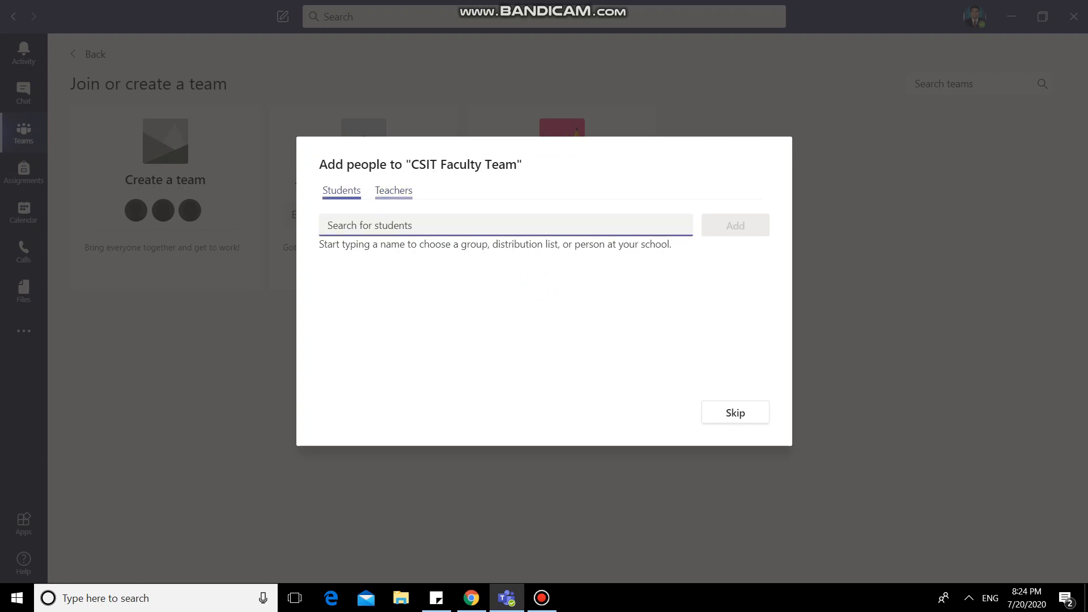
left_click(394, 191)
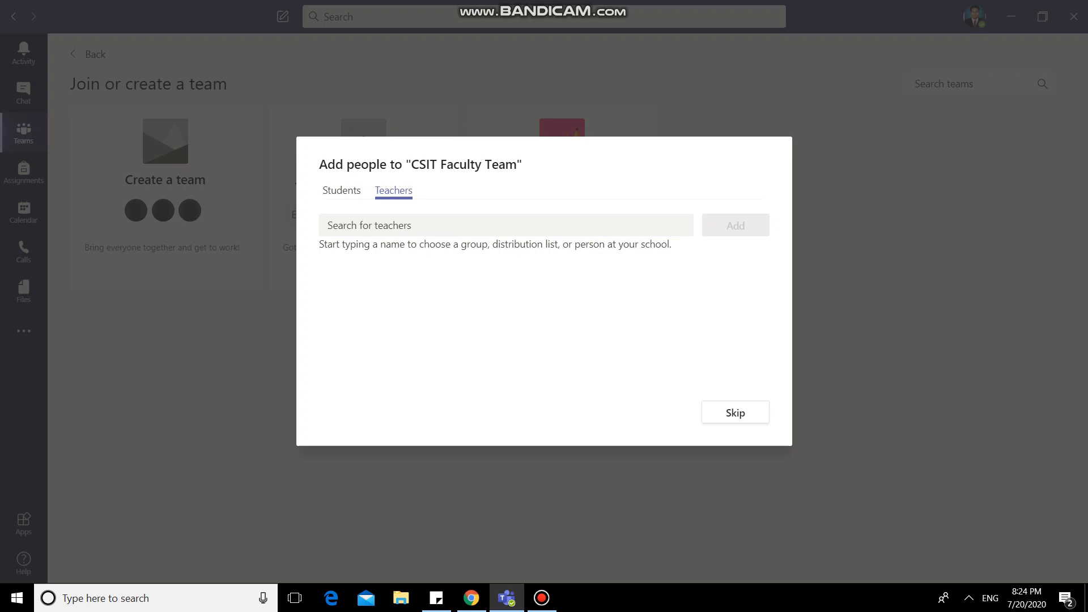
left_click(397, 226)
type("amol")
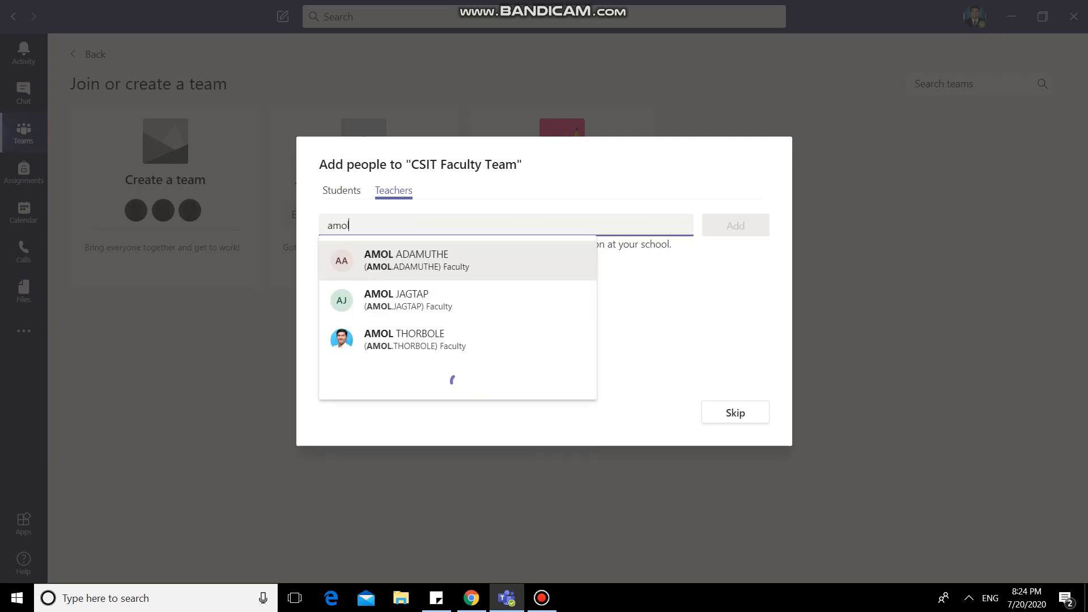
key("Return")
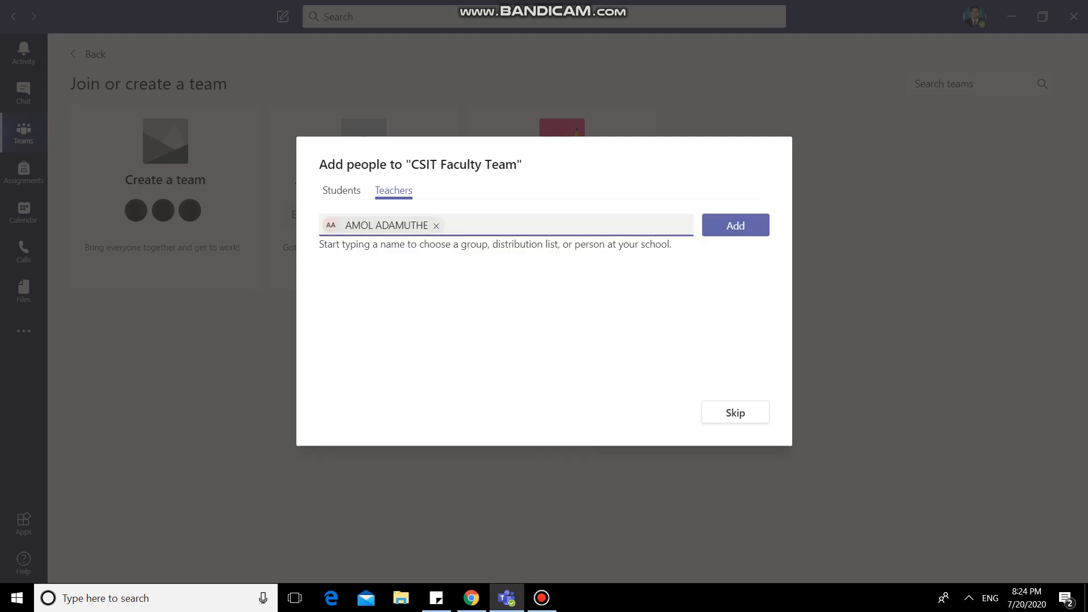
type("dad")
key("Return")
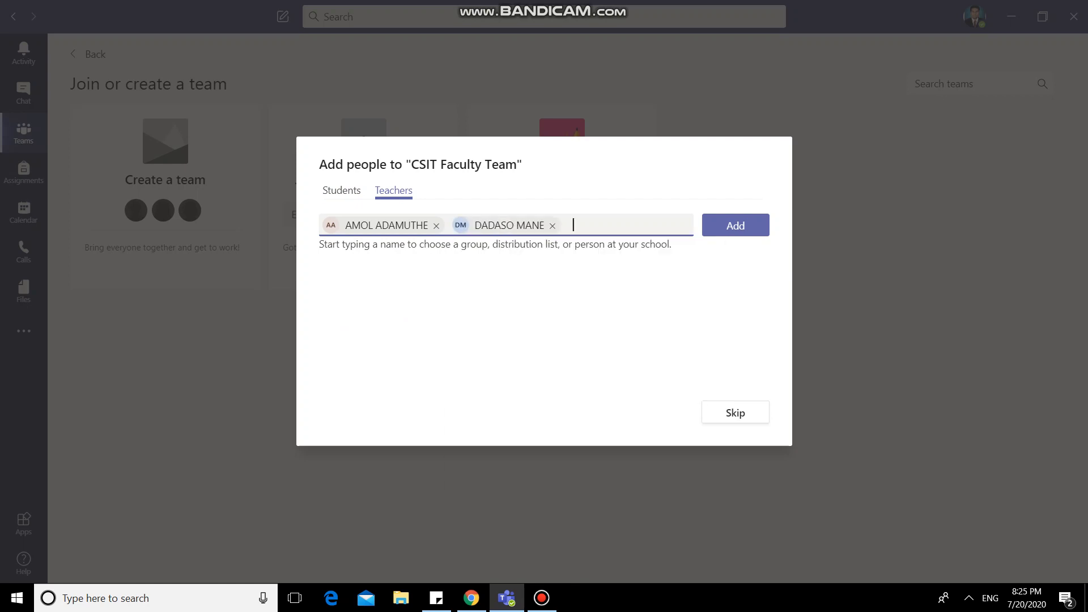
type("savita")
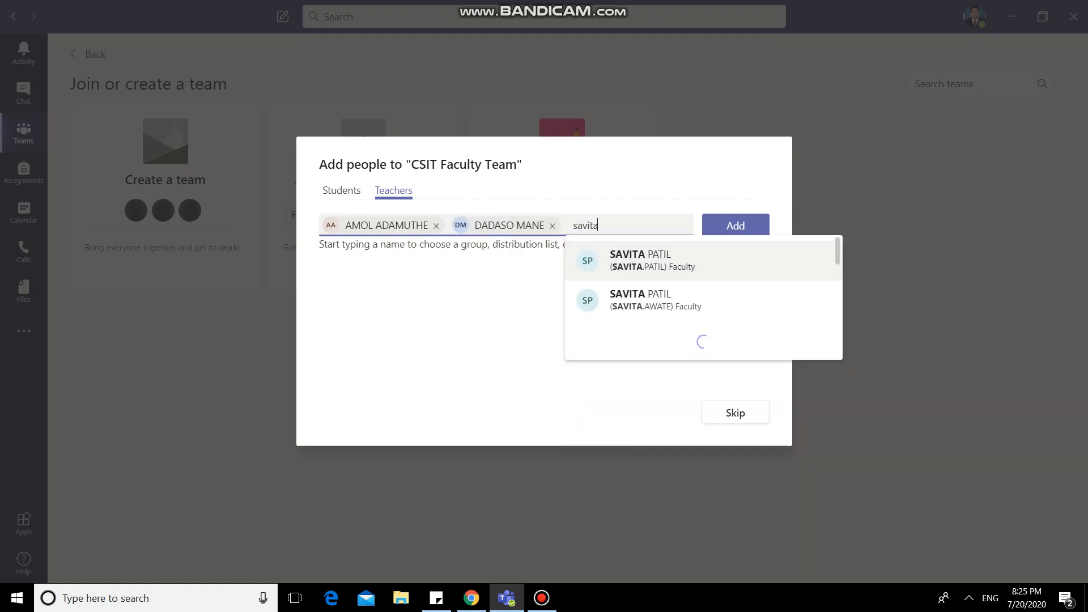
key("Return")
type("ashw")
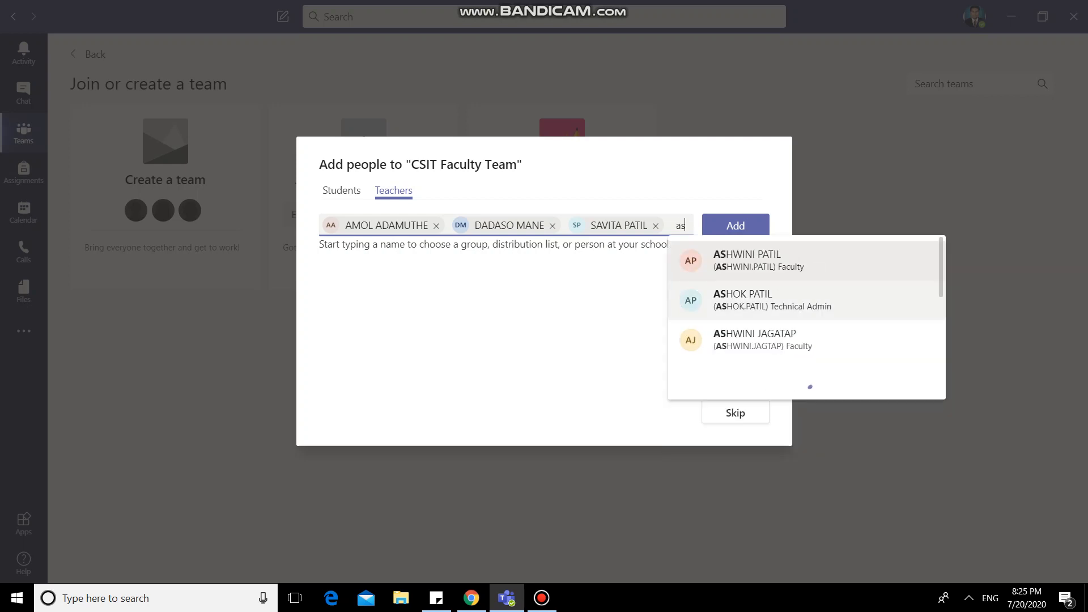
key("Return")
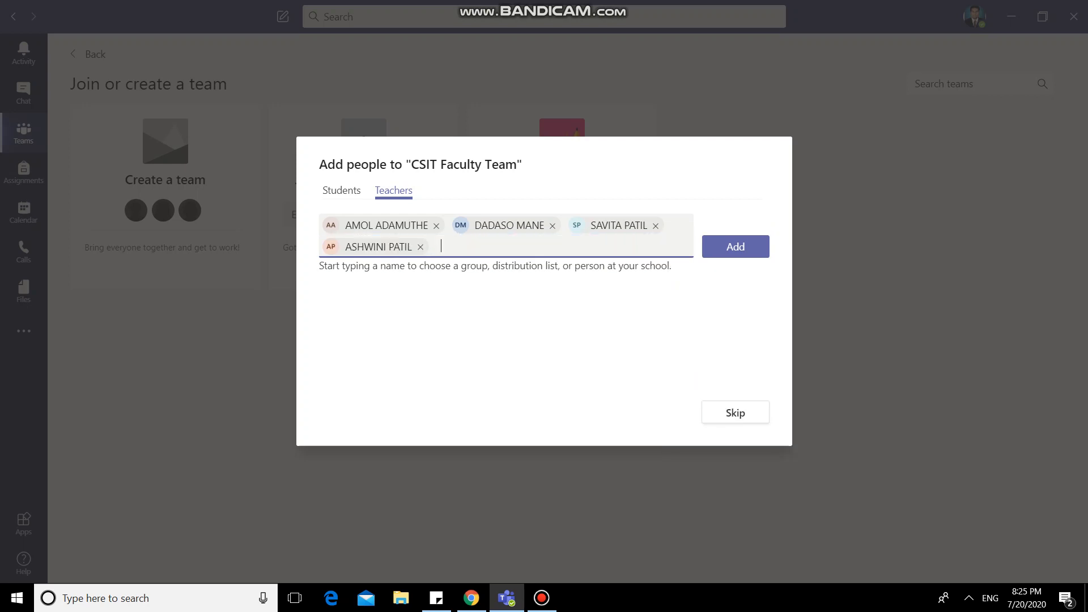
Step: Find five more faculty members by name and include them in the teacher selection
type("praga")
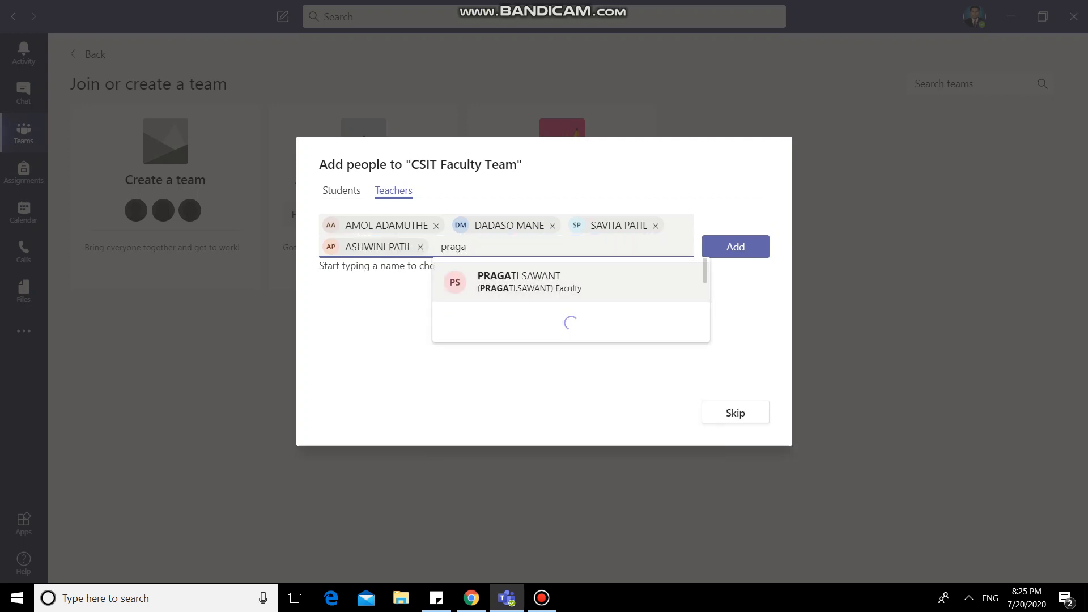
key("Return")
type("pra")
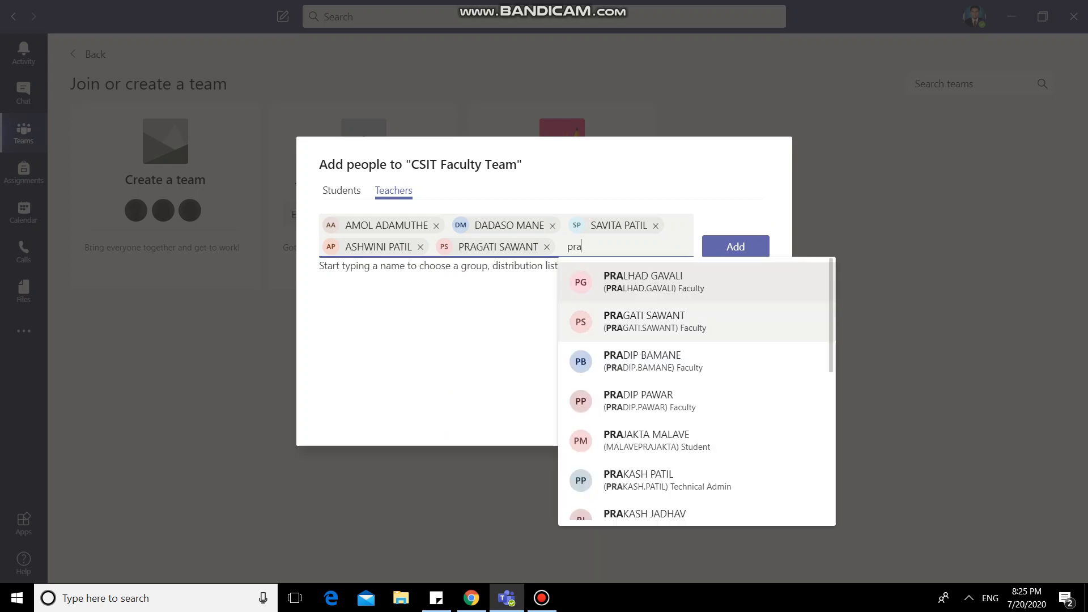
key("Return")
type("manoj")
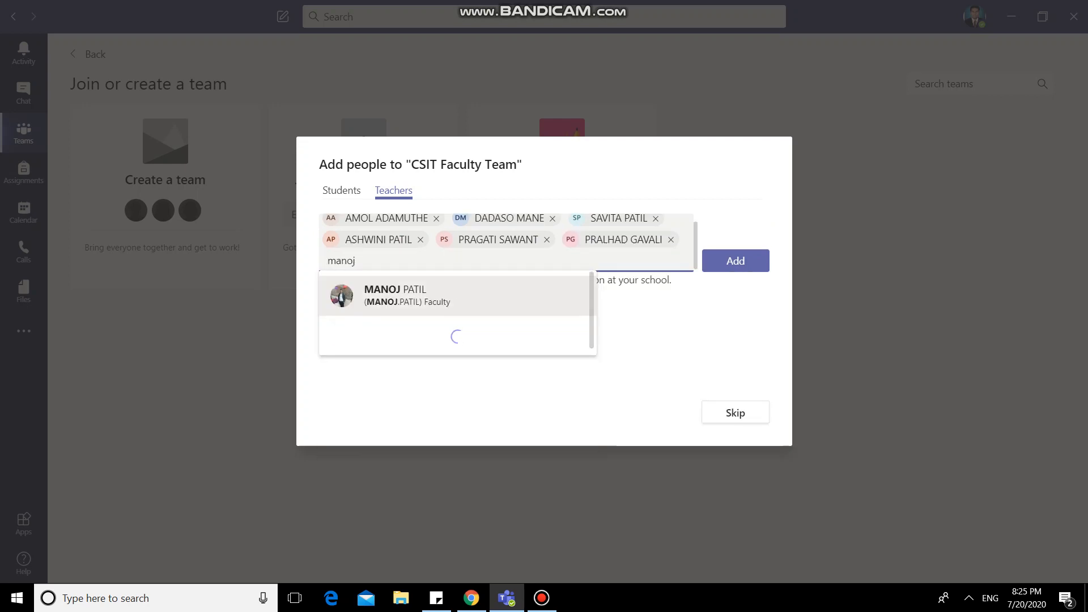
key("Return")
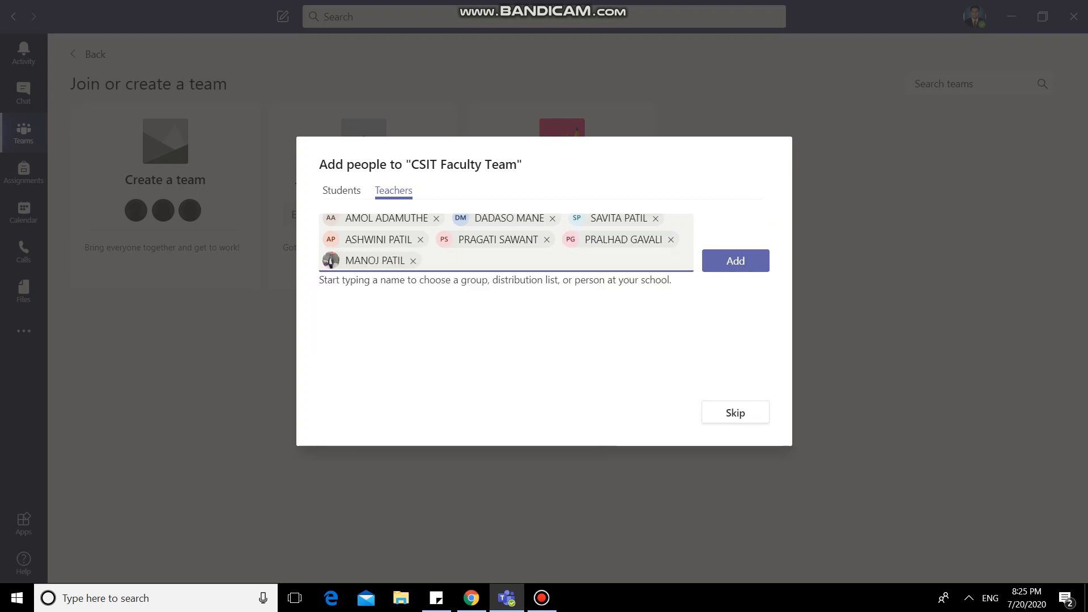
type("moh")
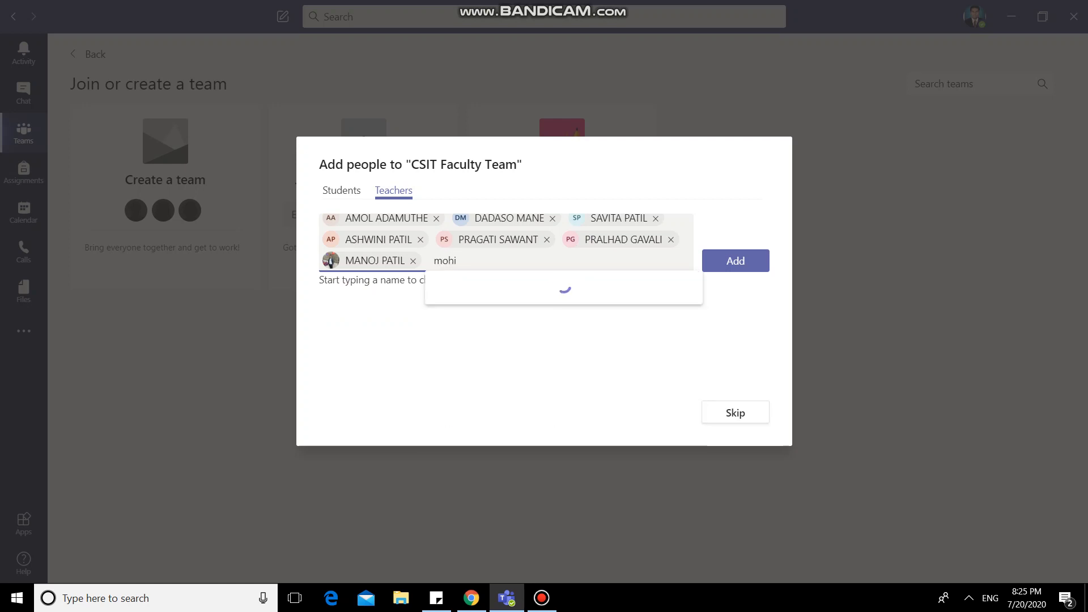
key("Return")
type("jaya")
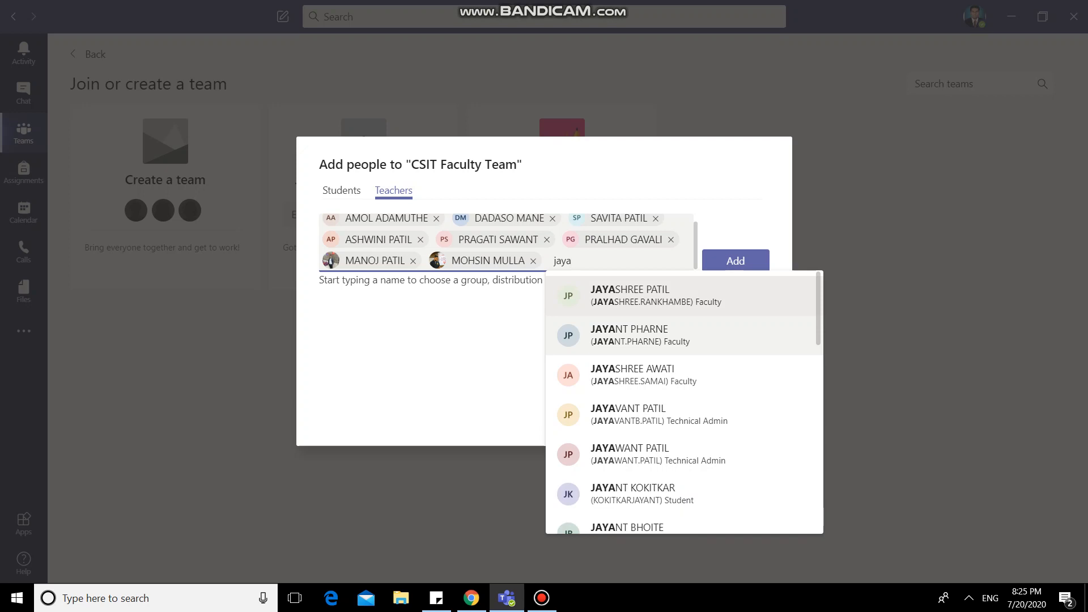
type("sh")
key("Return")
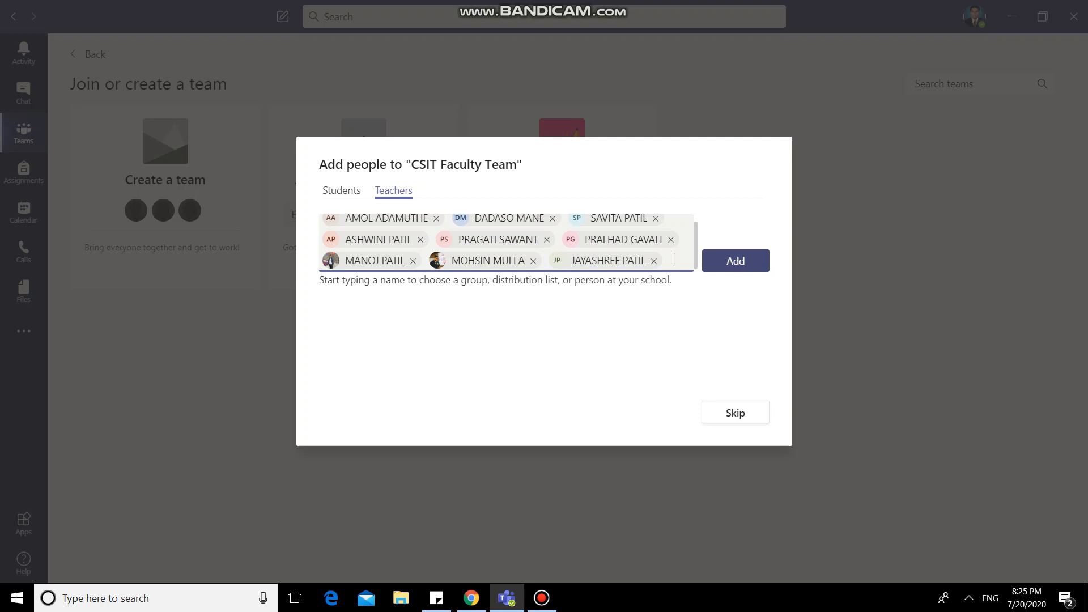
Step: Add the selected teachers to the team, review the added list, and finish adding people
left_click(736, 260)
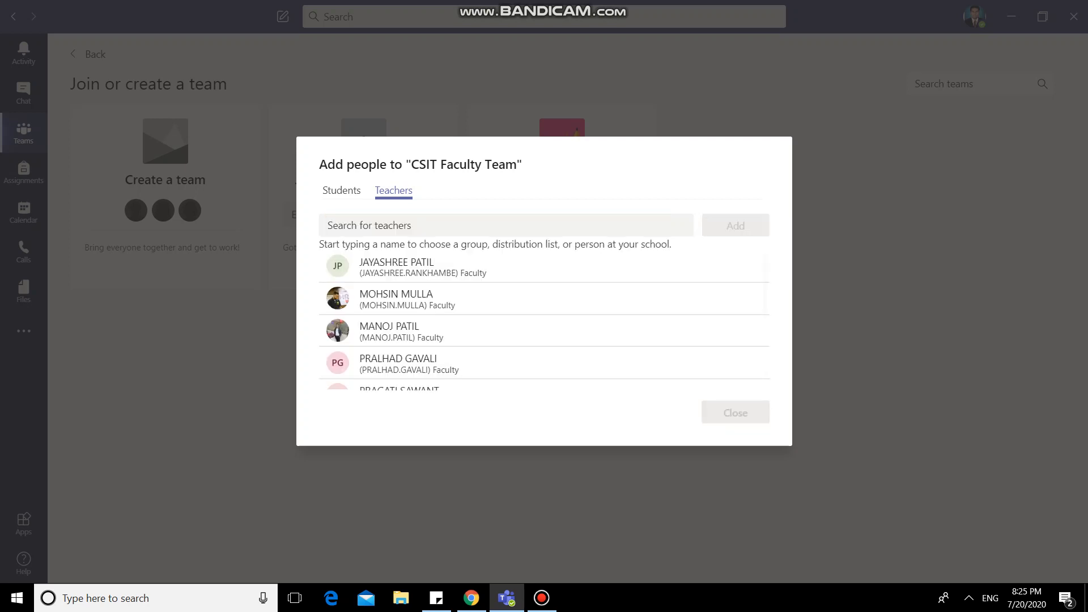
scroll(544, 321, "down", 1)
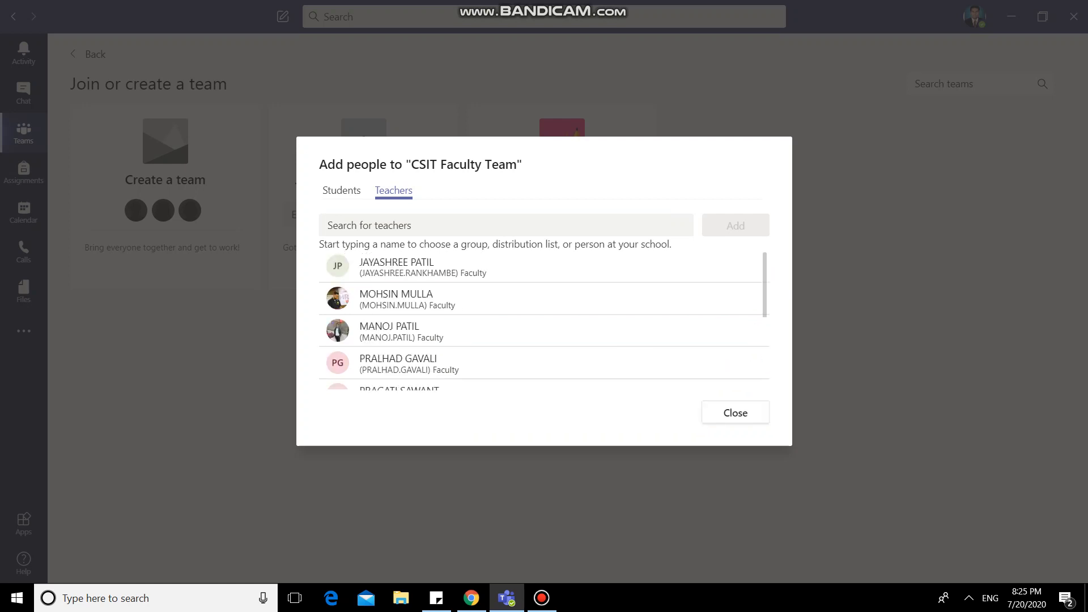
scroll(544, 321, "down", 3)
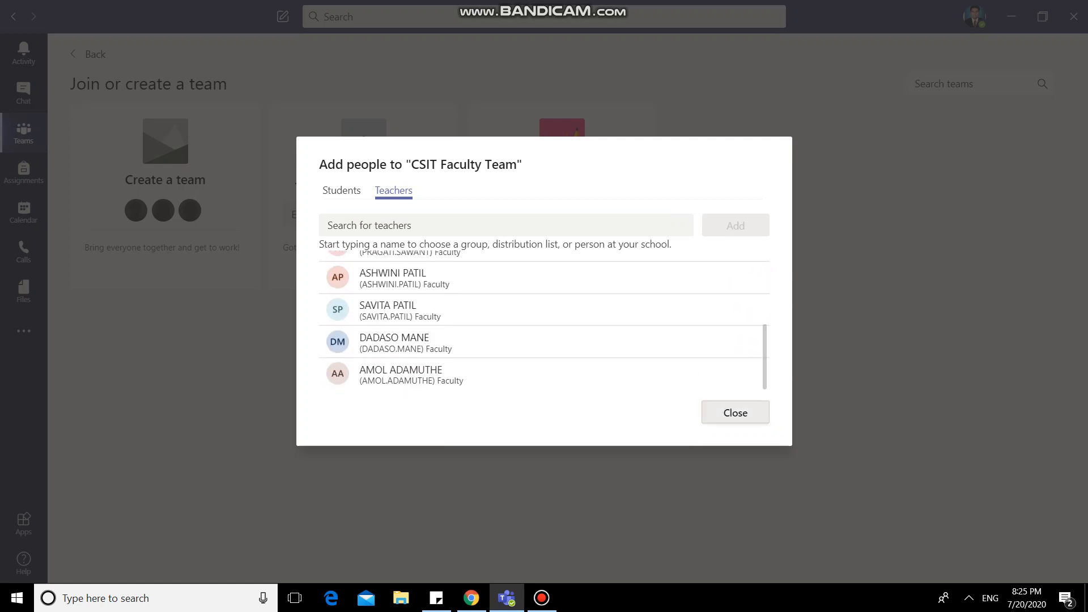
left_click(736, 413)
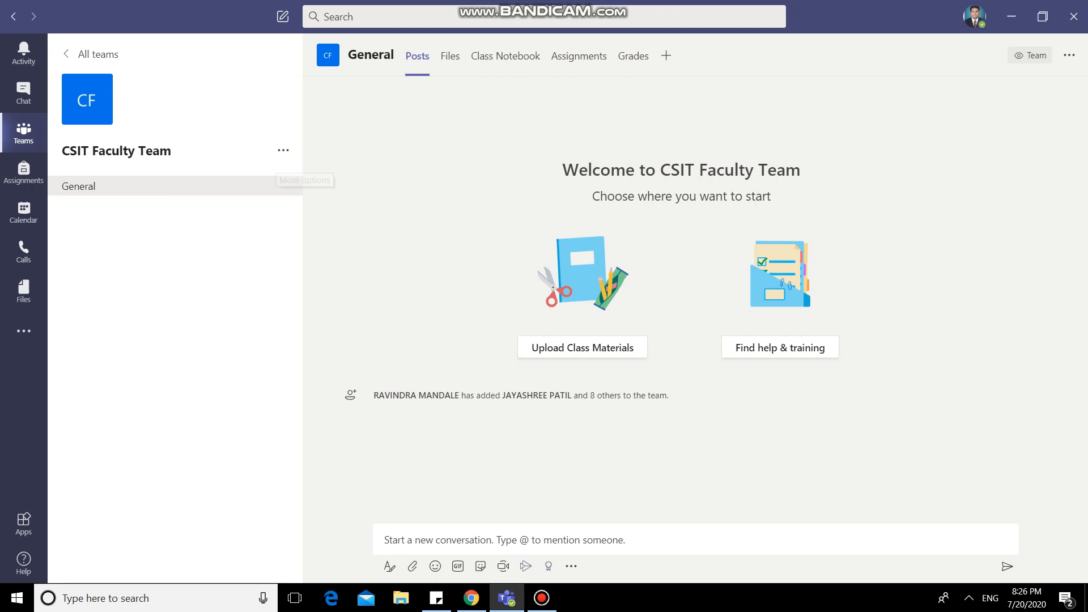
Step: Start adding a new channel to the CSIT Faculty Team
left_click(284, 150)
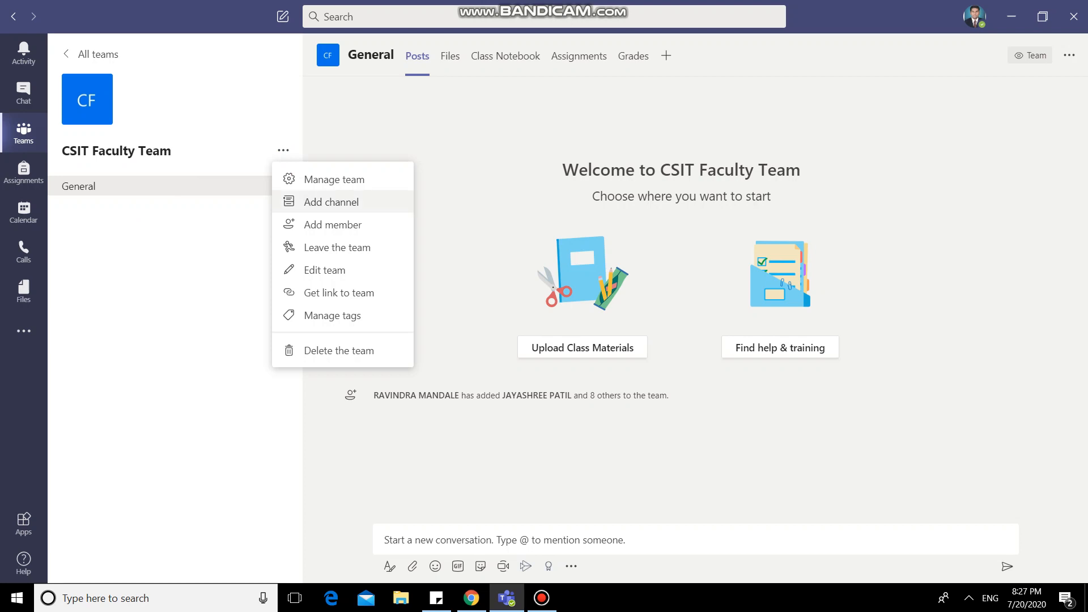
key("Return")
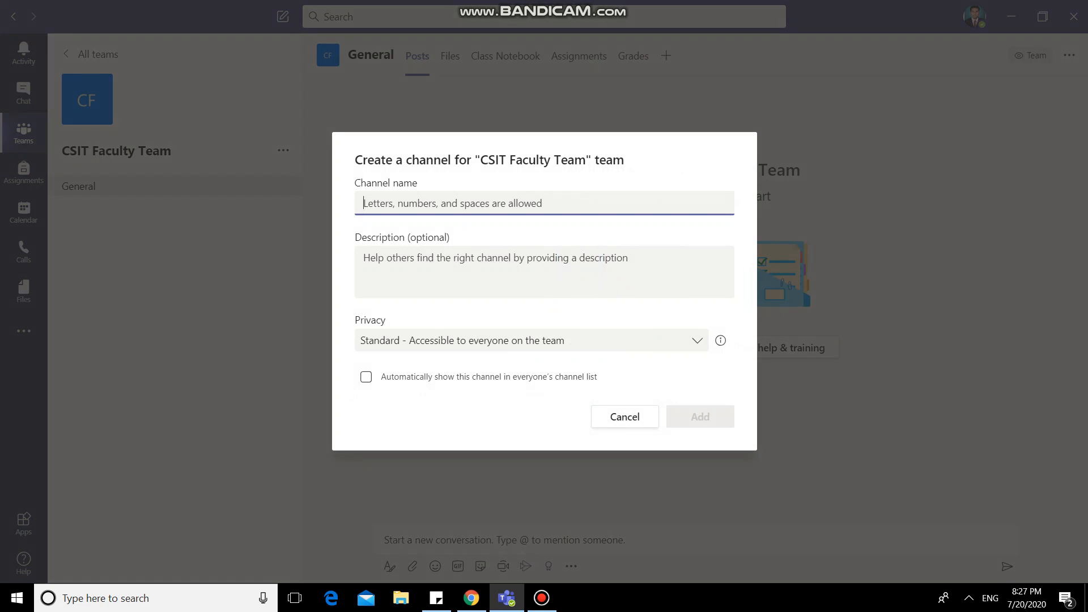
type("eeting")
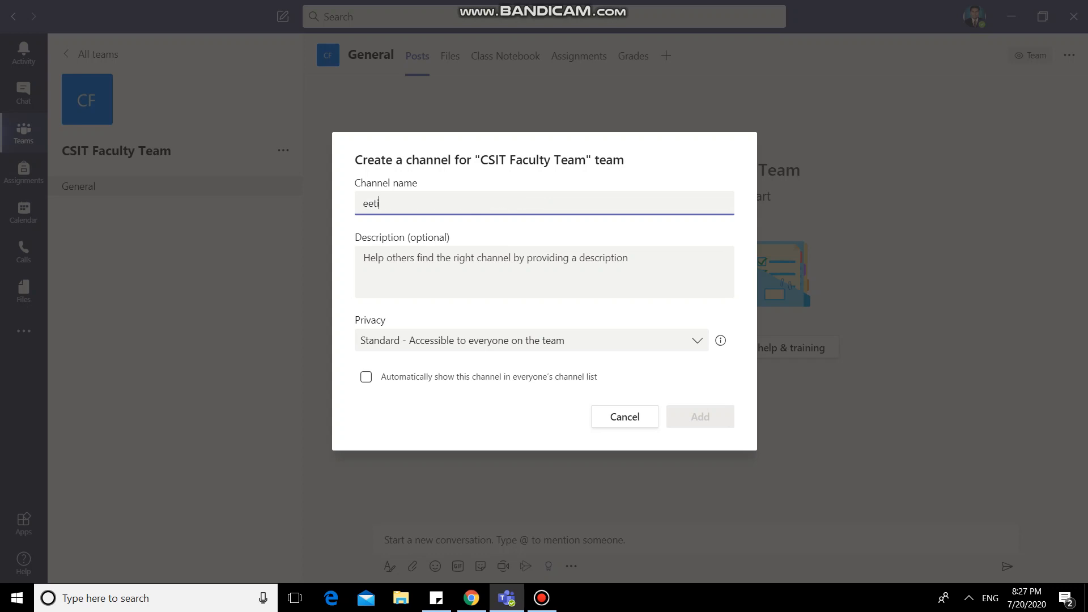
key("BackSpace")
key("BackSpace")
key("BackSpace")
key("BackSpace")
key("BackSpace")
key("BackSpace")
type("Me")
key("BackSpace")
key("BackSpace")
type("De")
key("BackSpace")
key("BackSpace")
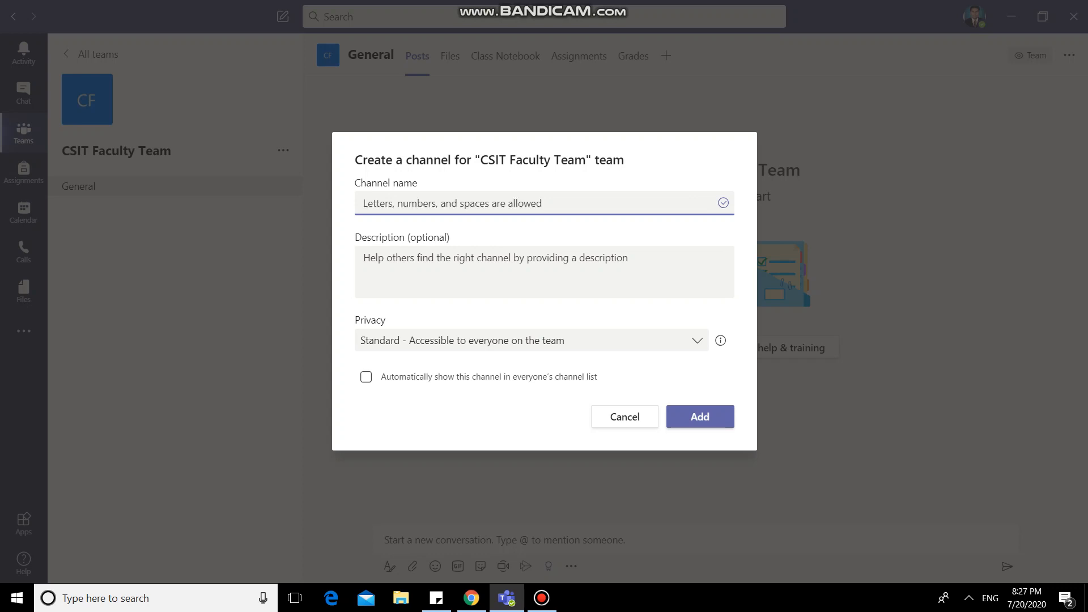
Step: Name the new channel "Department Meeting"
type("Dea")
key("BackSpace")
type("partment")
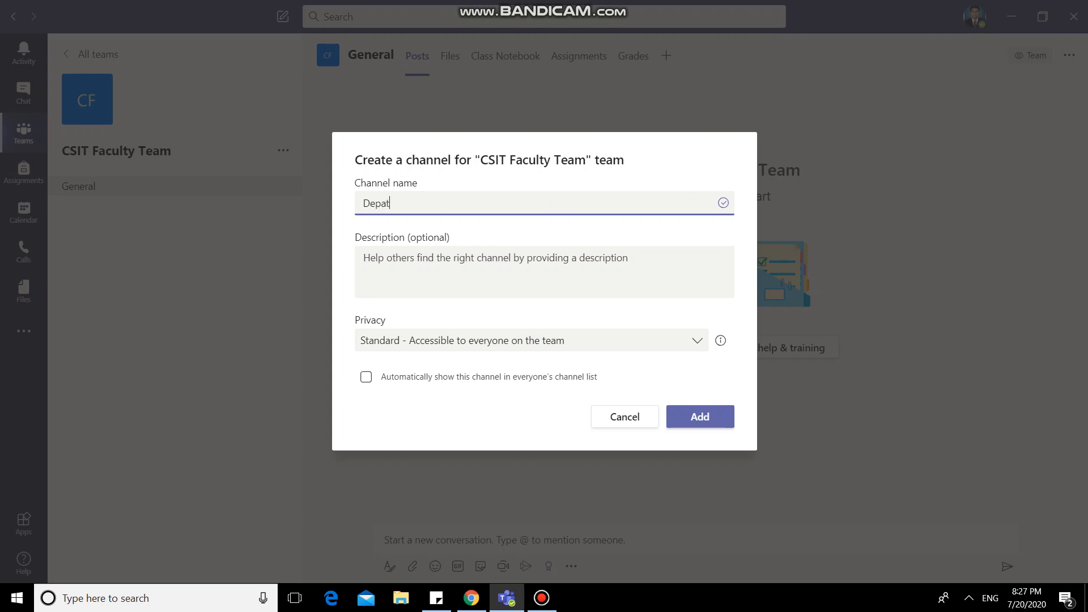
type(" Meeti ng")
key("BackSpace")
key("BackSpace")
key("BackSpace")
type("ng")
Step: Keep the channel's privacy at Standard, show it automatically in everyone's channel list, and add the channel
left_click(696, 341)
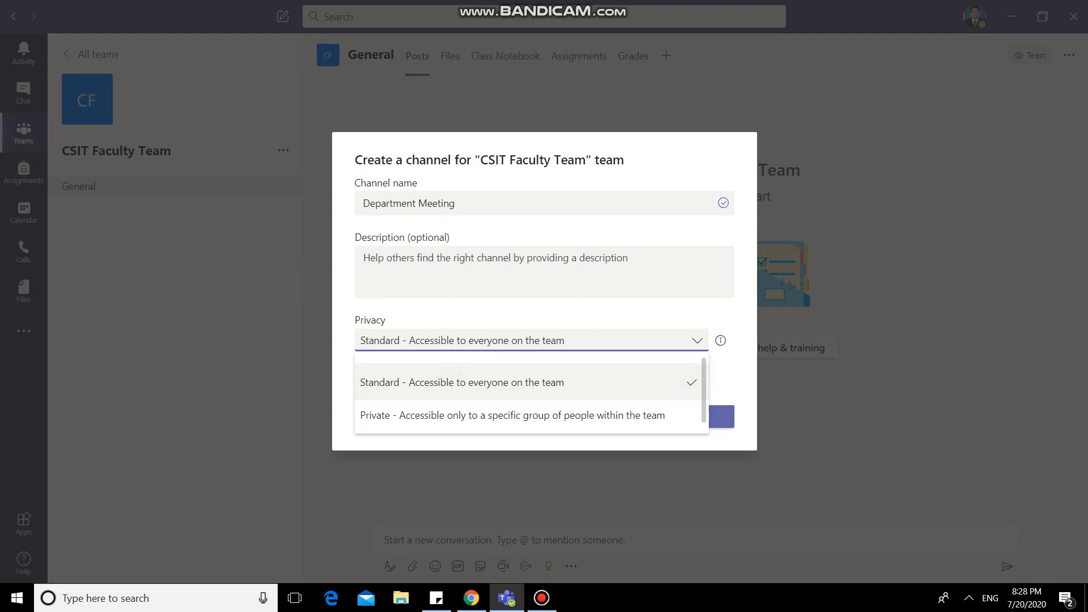
left_click(732, 377)
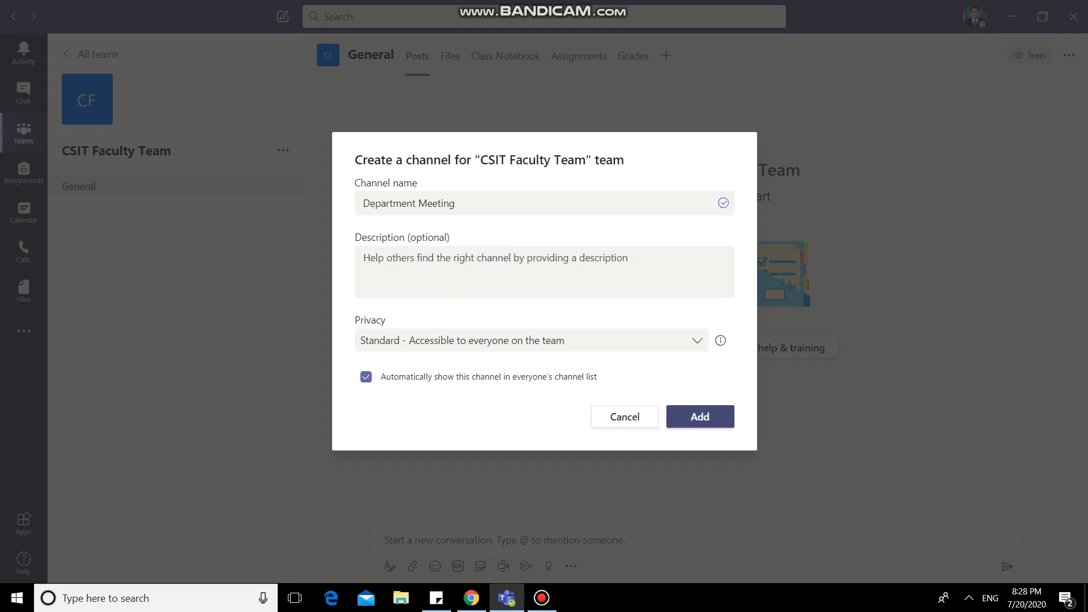
left_click(700, 416)
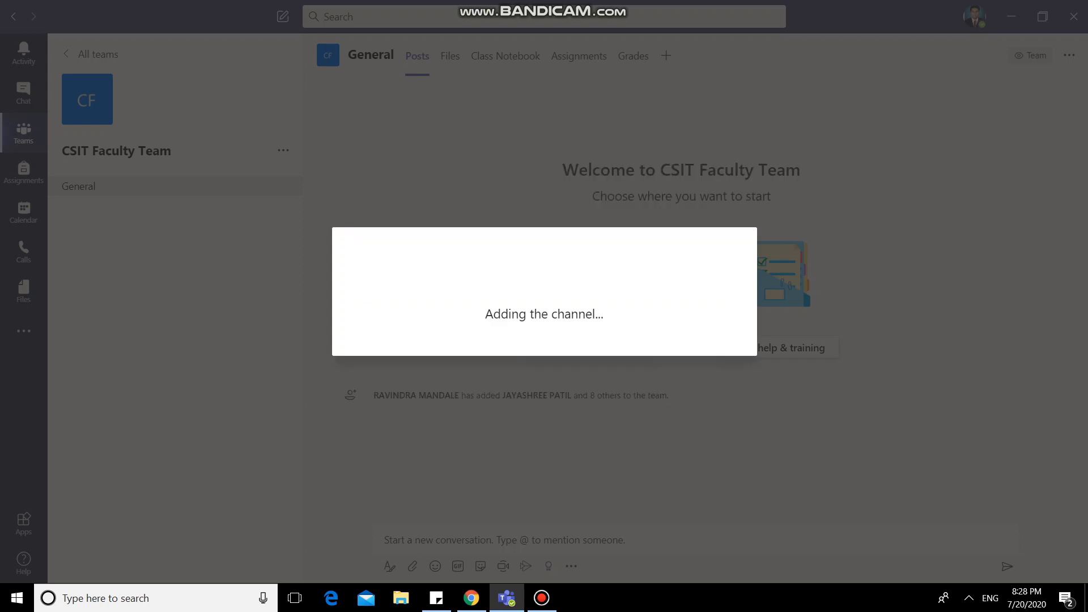
left_click(542, 598)
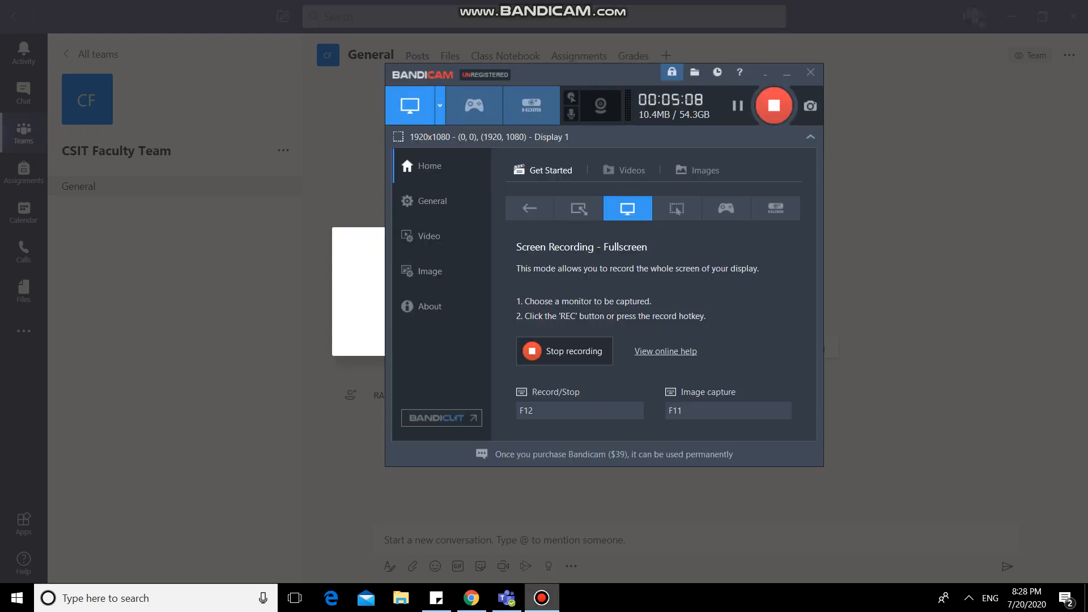
left_click(542, 598)
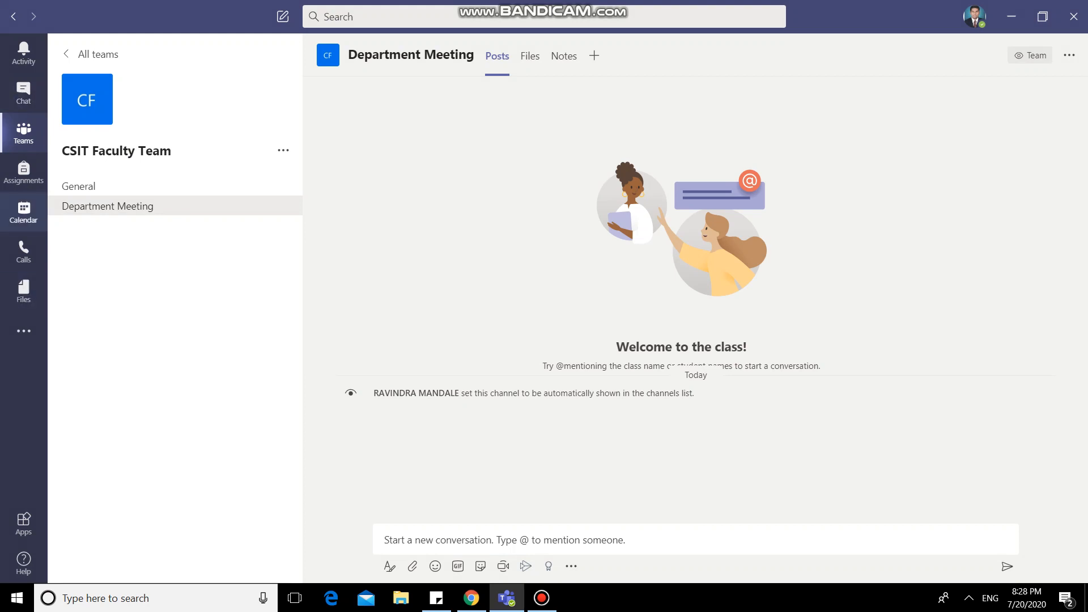
Step: Start scheduling a new meeting in the Teams calendar
left_click(23, 213)
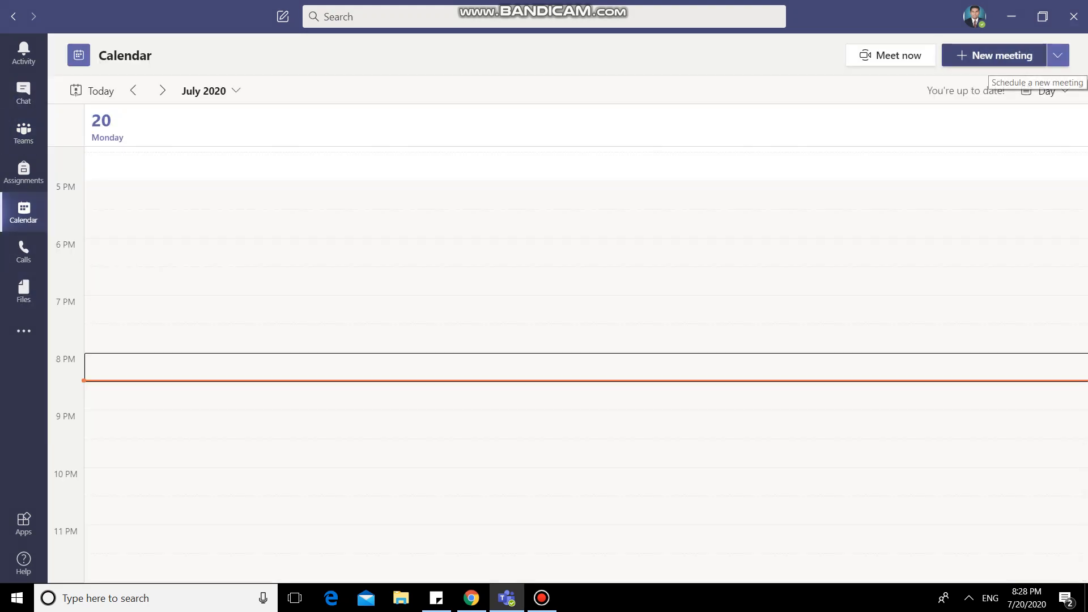
left_click(1058, 55)
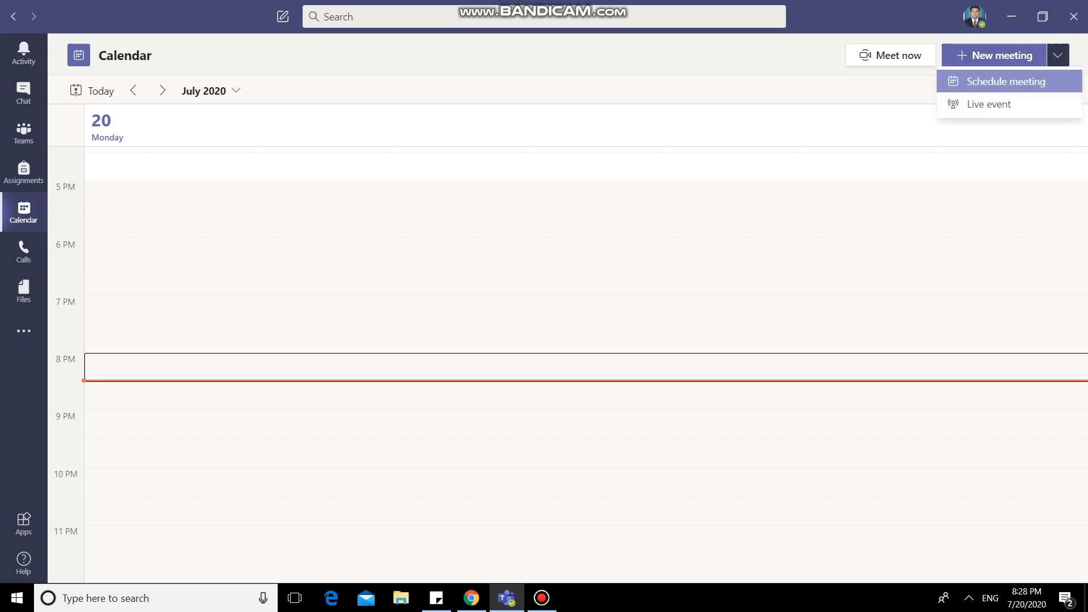
left_click(1006, 81)
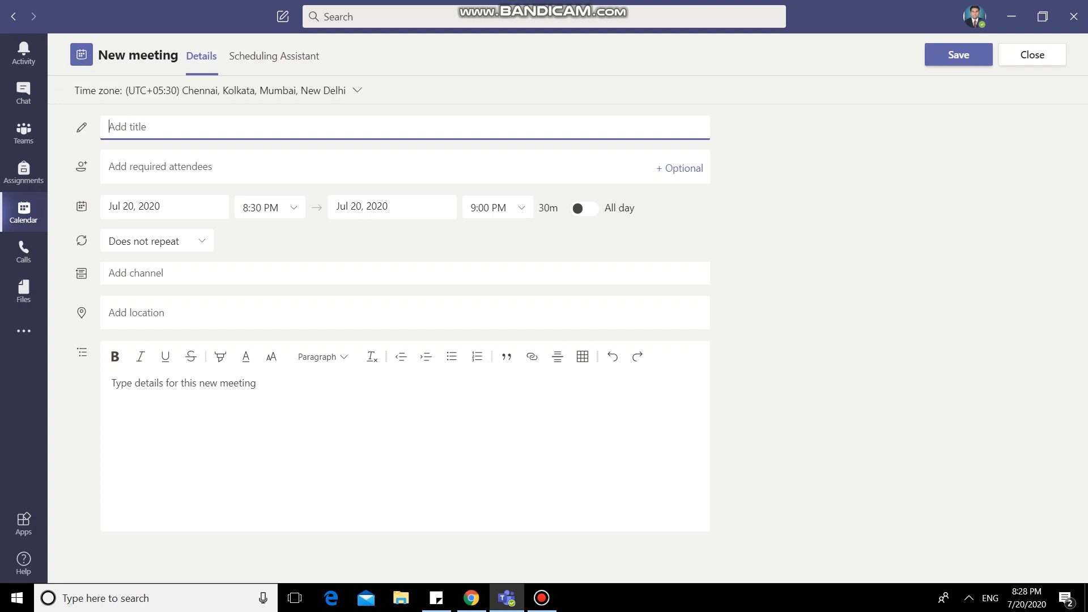
Step: Title the meeting "Department Meeting for Planning next semester activities"
type("Department ")
type("Me")
type("eting ")
type("on")
key("BackSpace")
key("BackSpace")
key("BackSpace")
type("for")
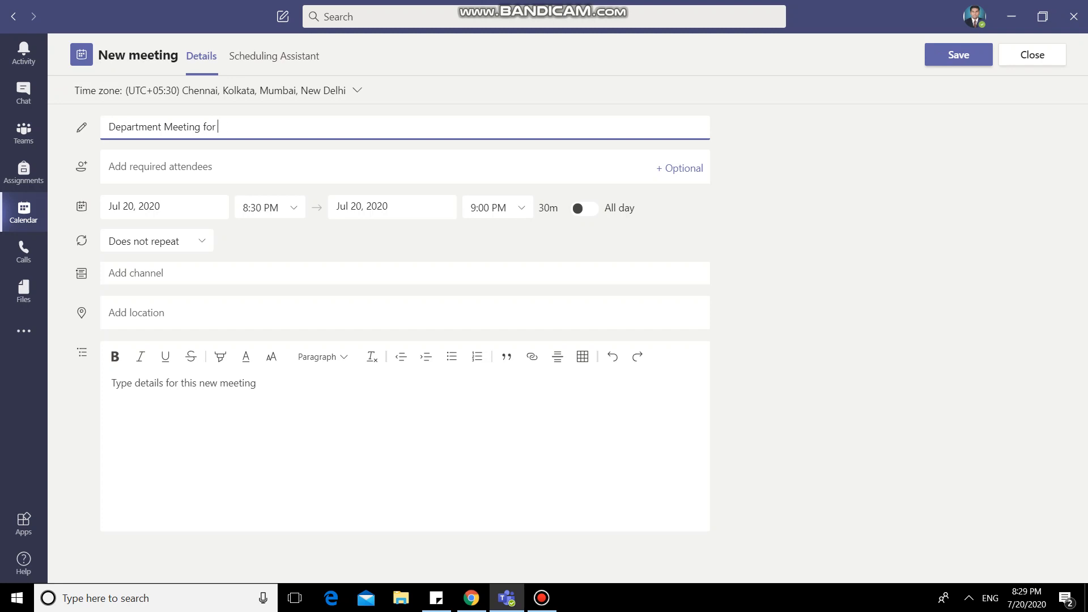
type("Planning next semester ac")
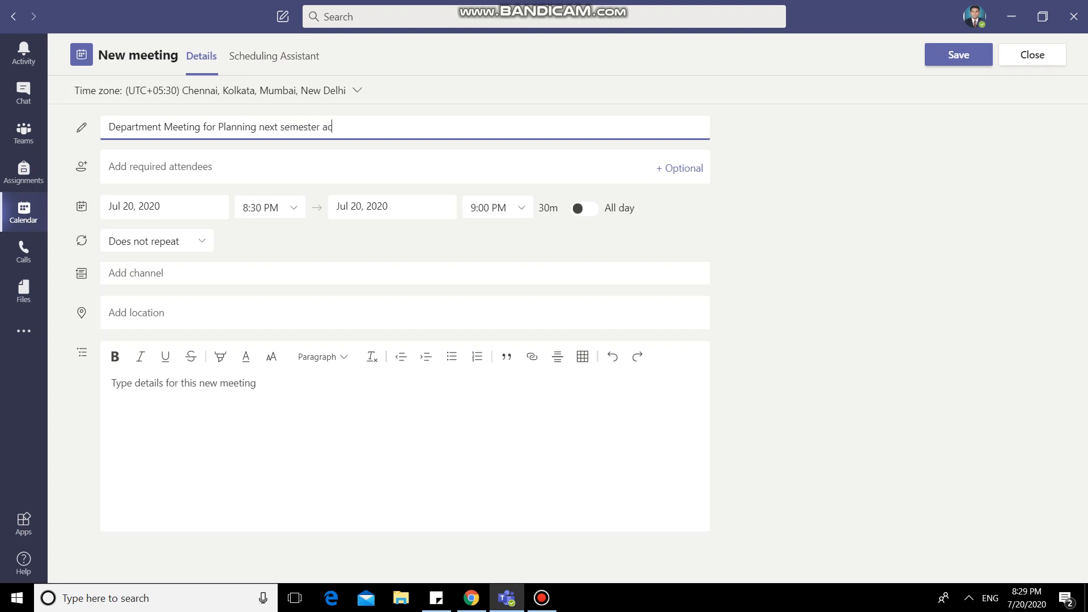
type("tivities")
Step: Schedule the meeting for Jul 21, 2020, from 10:00 AM to 11:00 AM
left_click(165, 206)
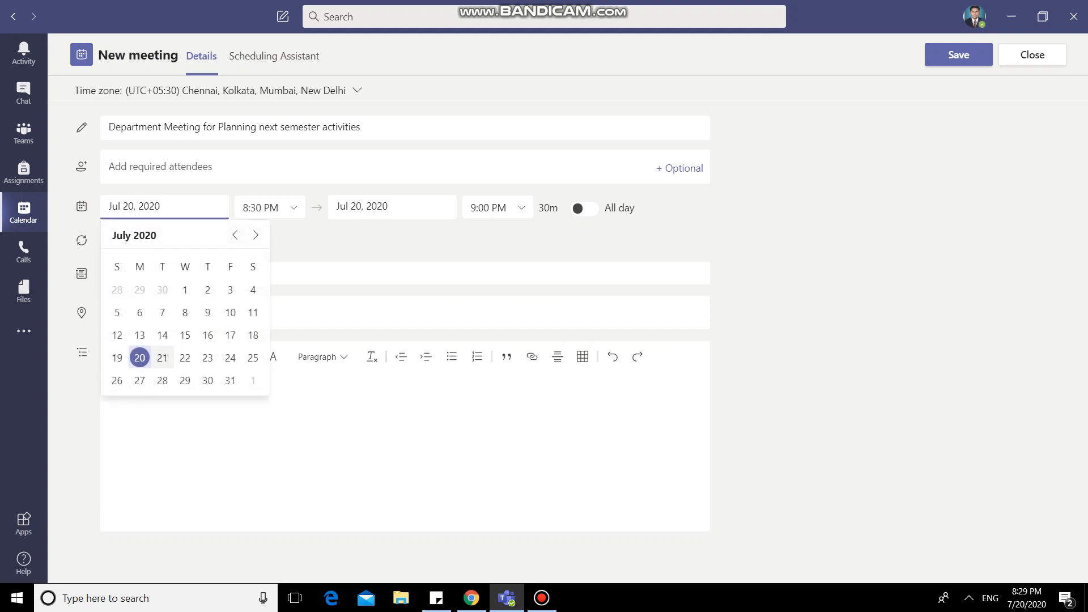
left_click(163, 356)
left_click(260, 208)
scroll(264, 261, "up", 5)
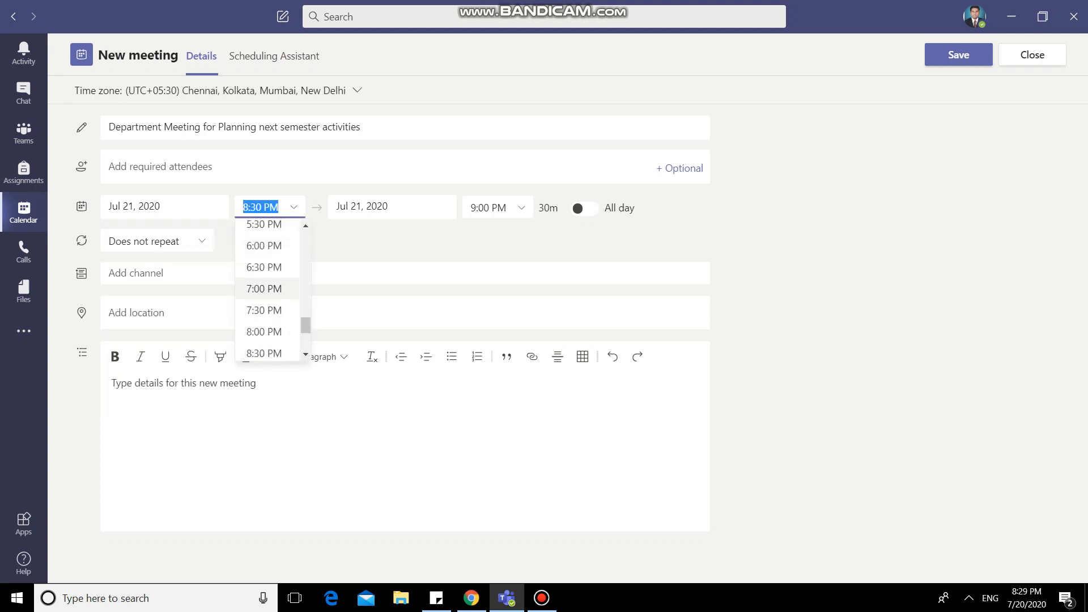
scroll(264, 261, "up", 4)
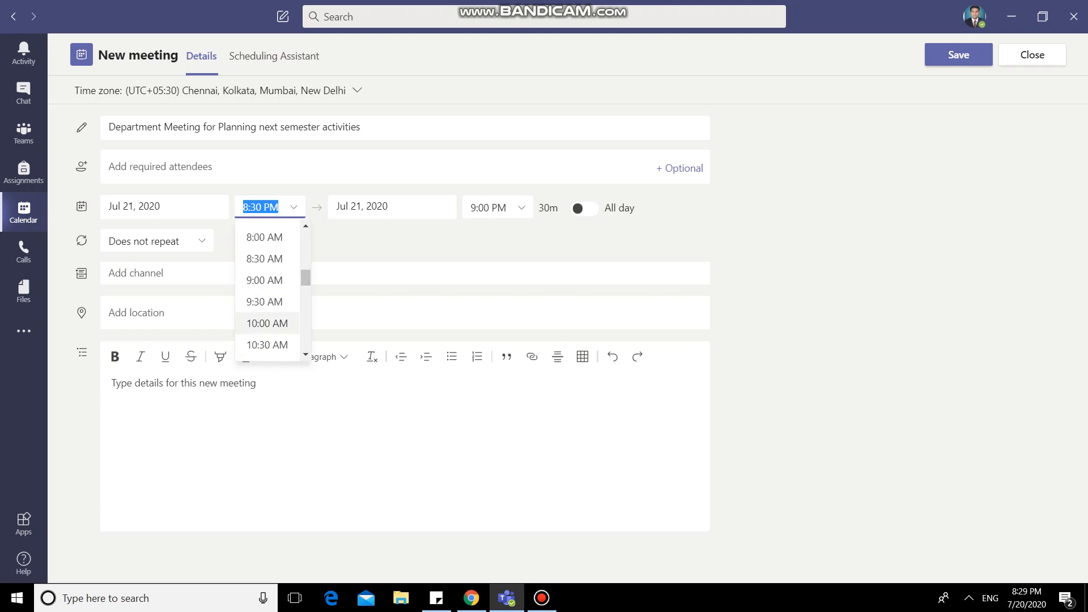
left_click(265, 321)
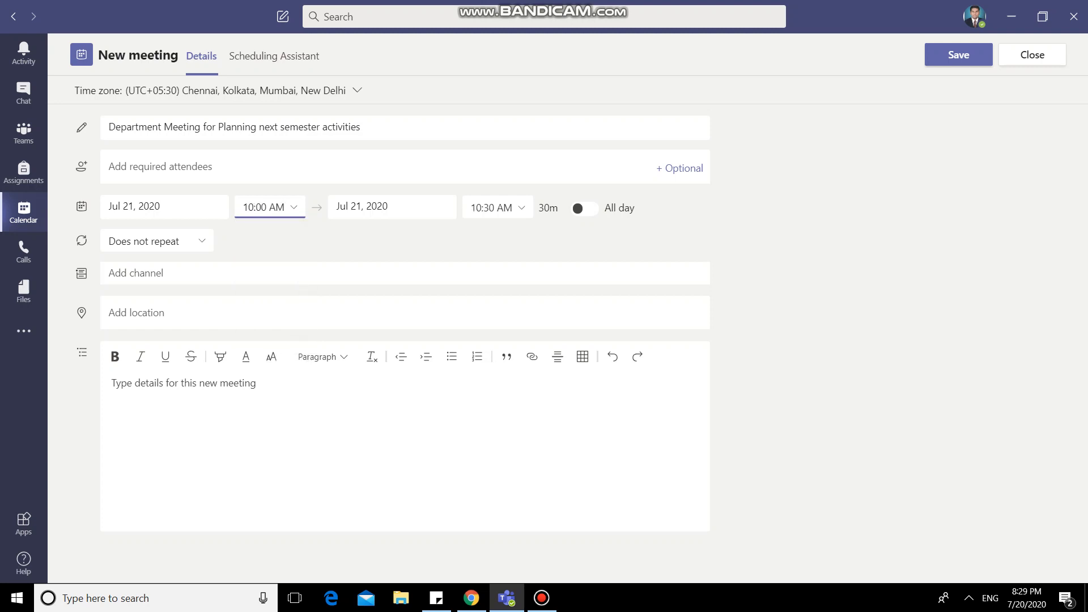
left_click(491, 207)
left_click(499, 278)
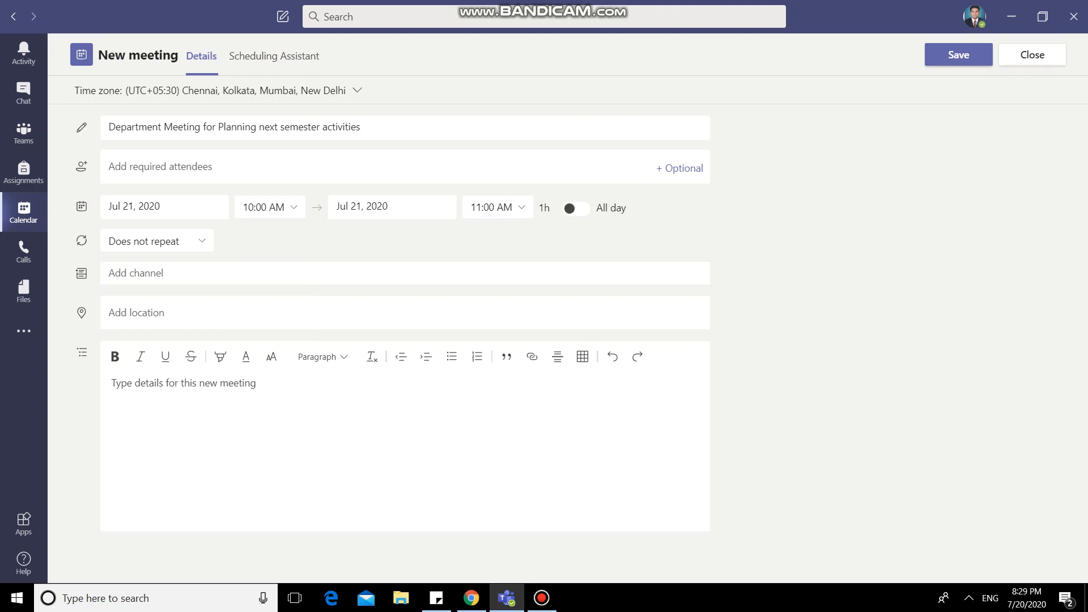
Step: Assign the meeting to the Department Meeting channel of the CSIT Faculty Team
left_click(227, 273)
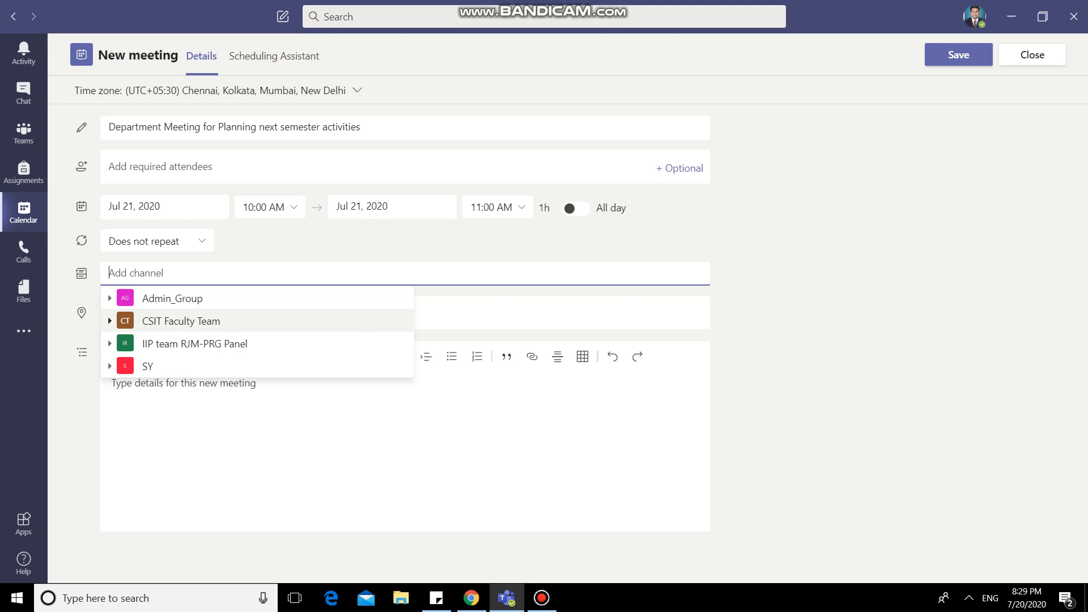
left_click(180, 322)
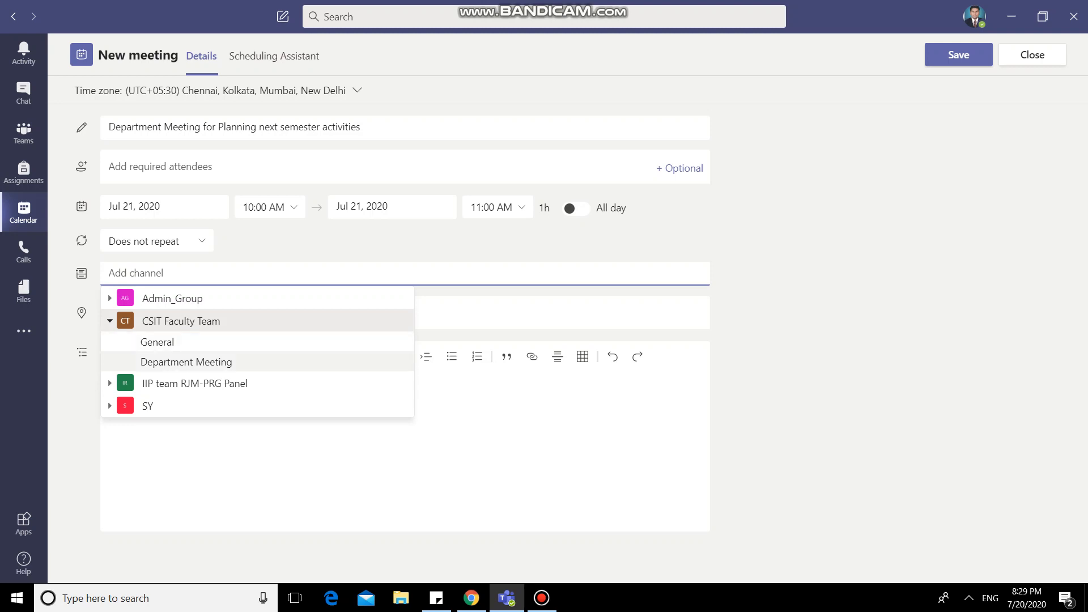
left_click(186, 362)
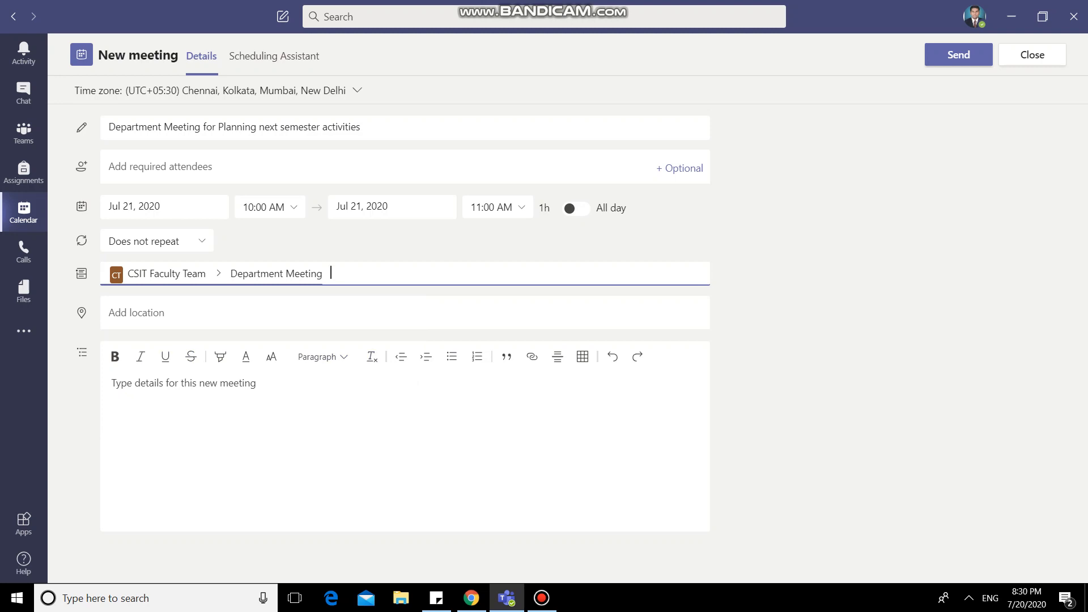
Step: Set the meeting location to RIT and send the invitation
left_click(136, 313)
type("RI")
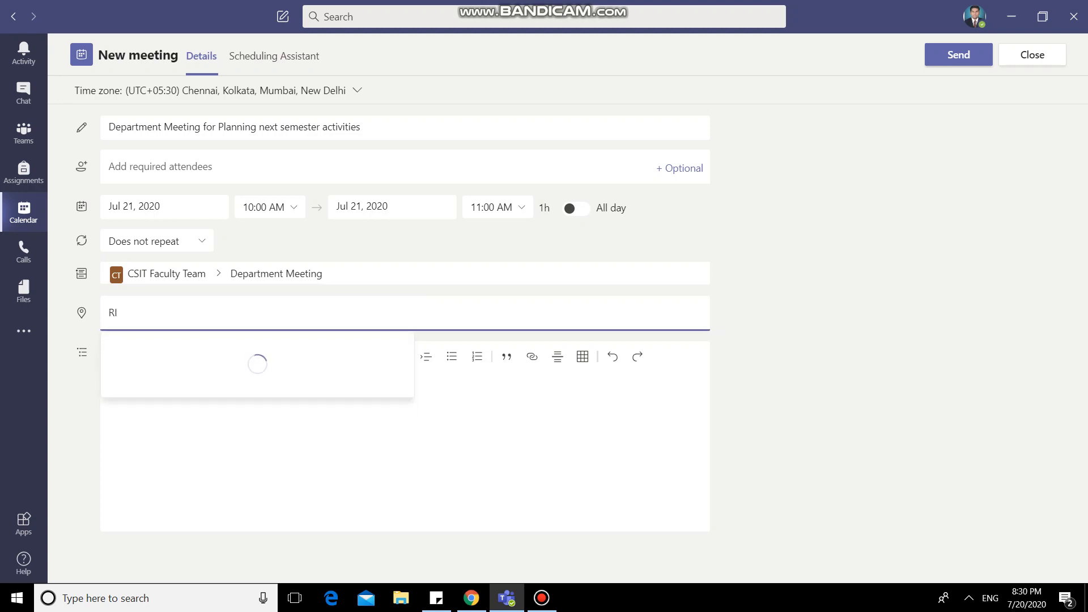
type("T")
key("Return")
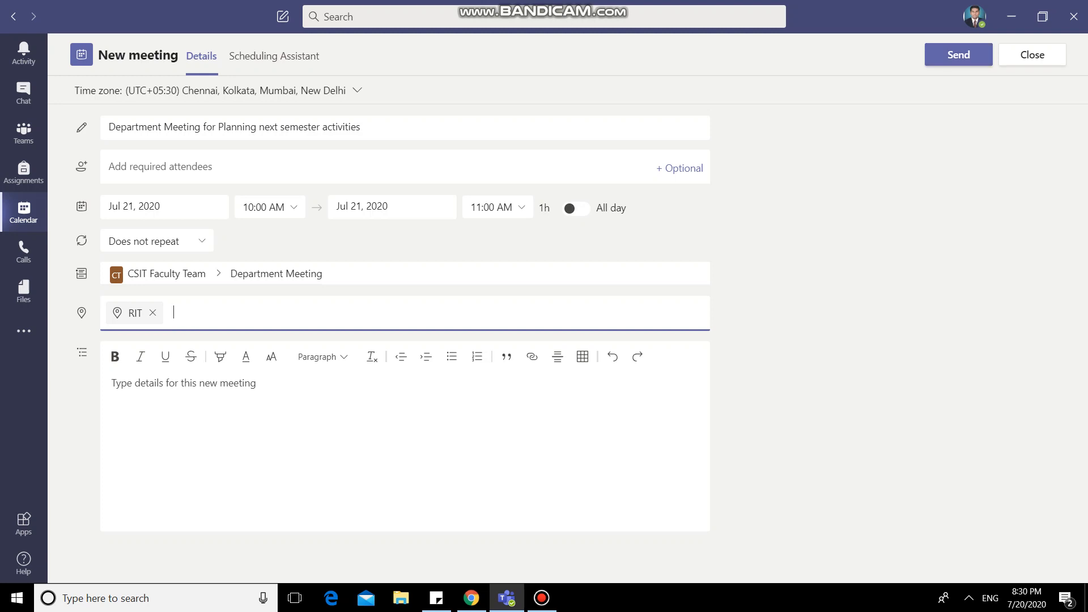
left_click(958, 54)
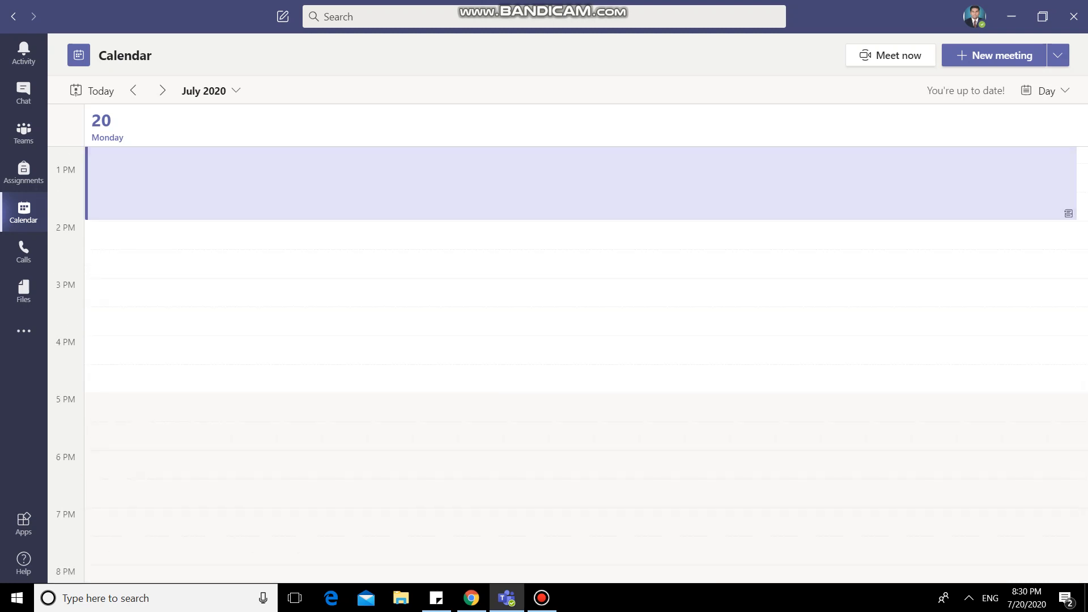
Step: Look for the scheduled meeting in the calendar's Week and Day views
left_click(1047, 90)
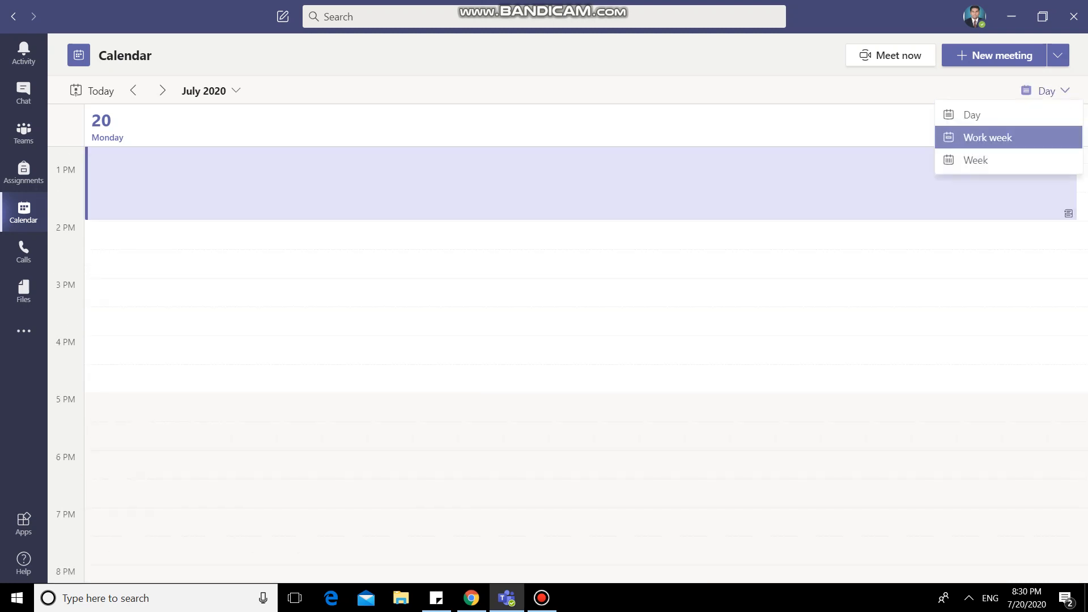
left_click(977, 160)
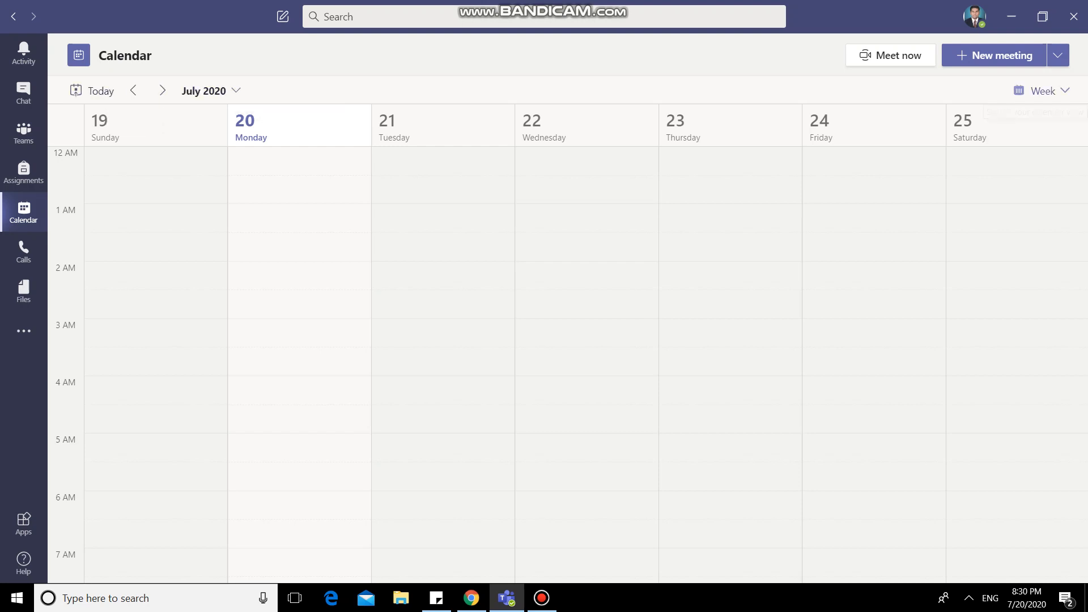
left_click(1043, 91)
left_click(975, 114)
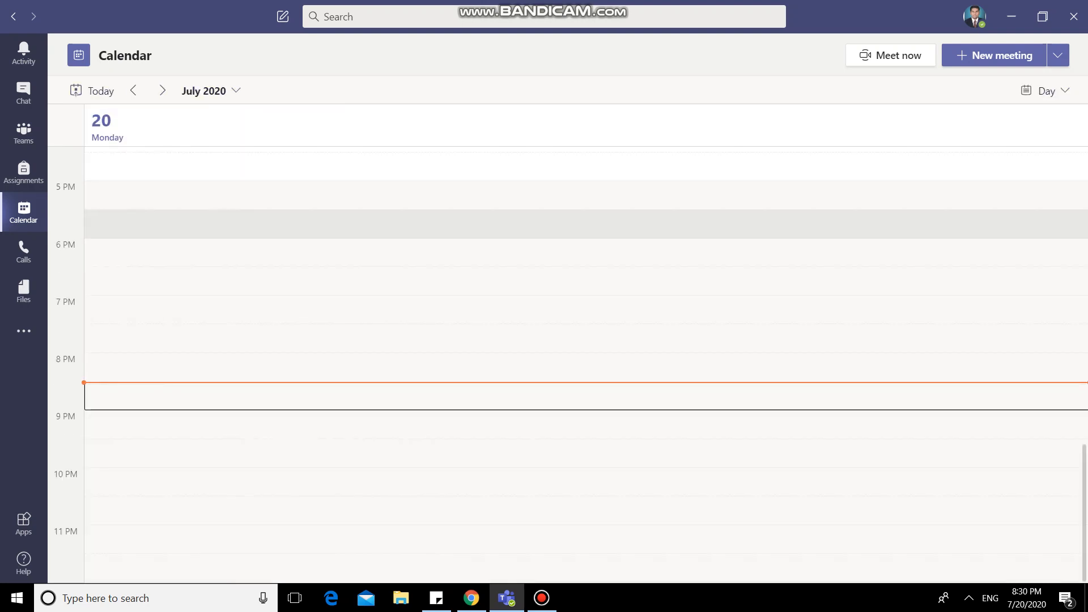
scroll(567, 555, "up", 1)
scroll(567, 338, "down", 1)
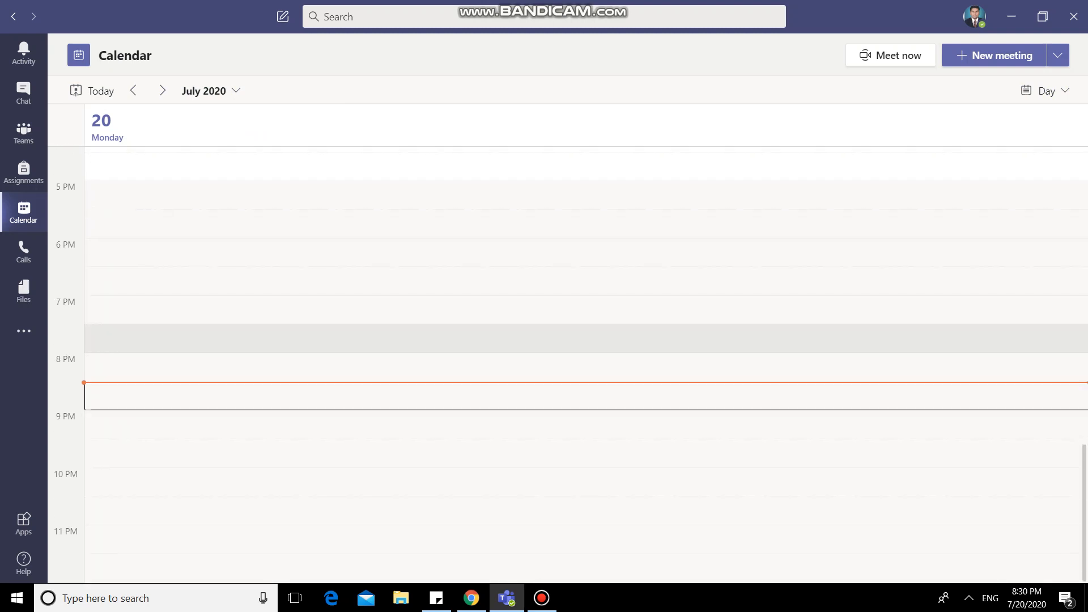
scroll(567, 335, "up", 6)
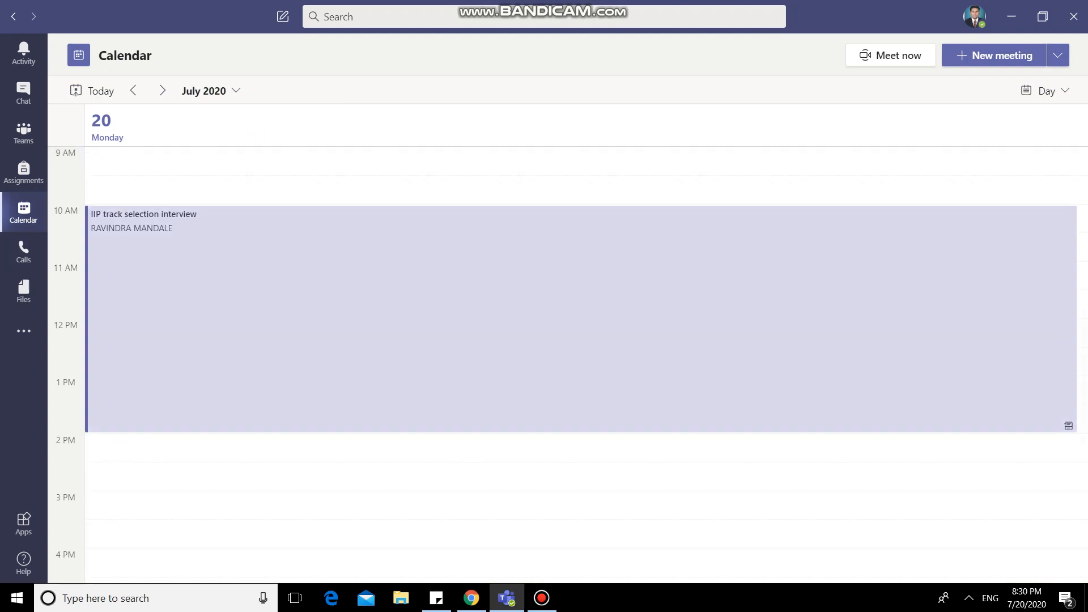
scroll(567, 335, "up", 6)
Step: Show the calendar by Work week and open the department meeting on Tuesday, July 21
left_click(1045, 91)
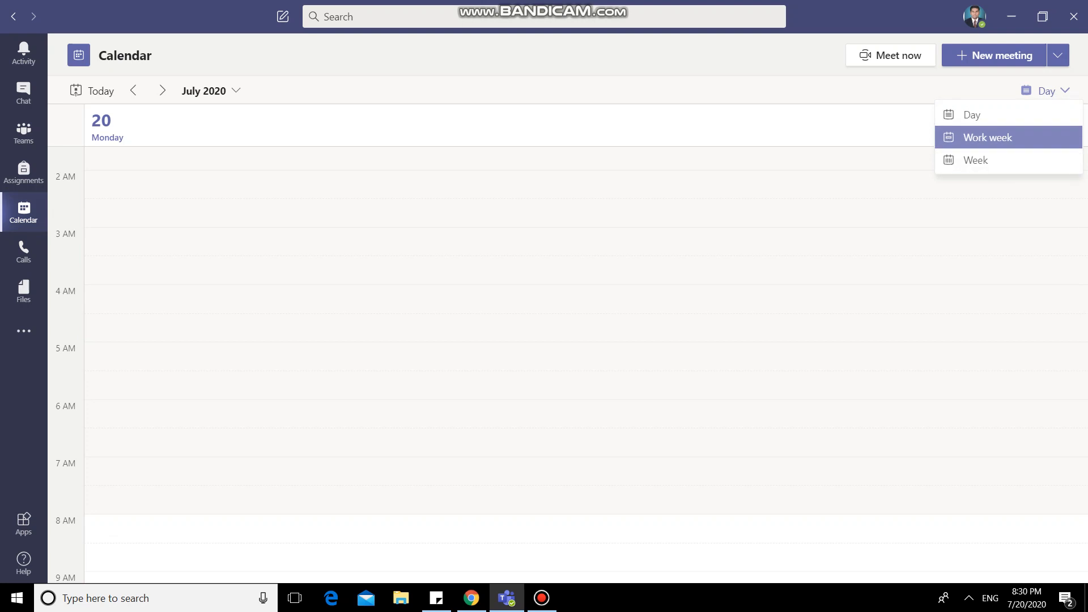
left_click(988, 137)
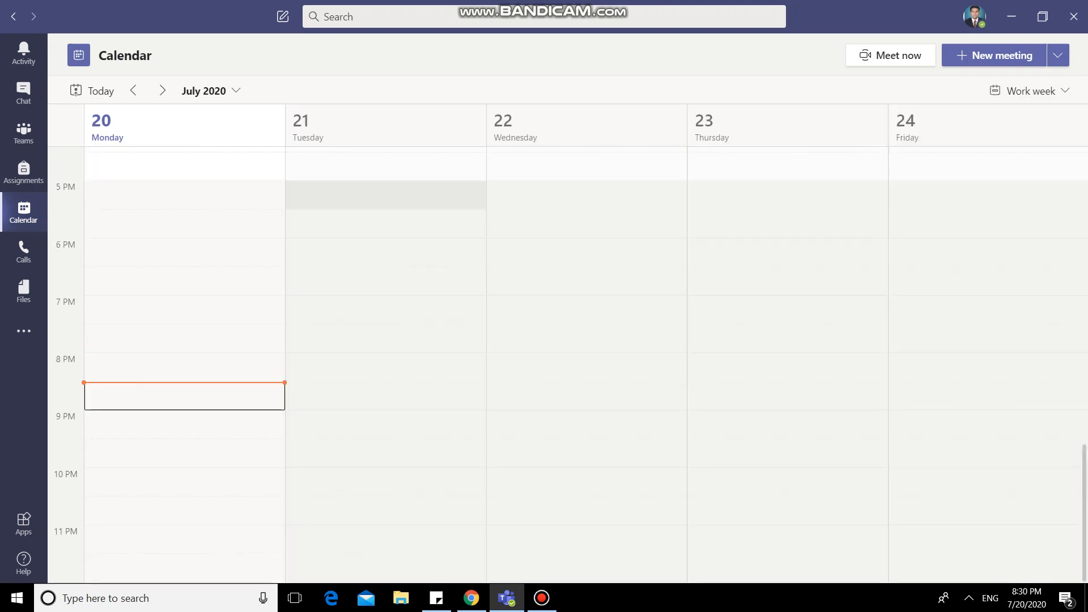
scroll(567, 363, "up", 4)
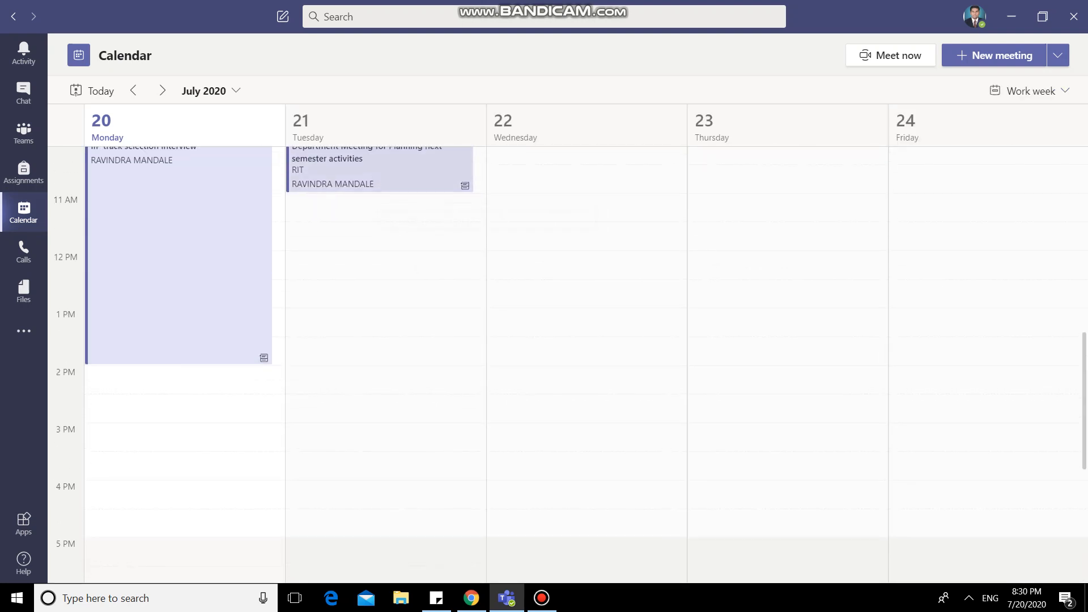
scroll(386, 275, "up", 4)
scroll(386, 190, "down", 3)
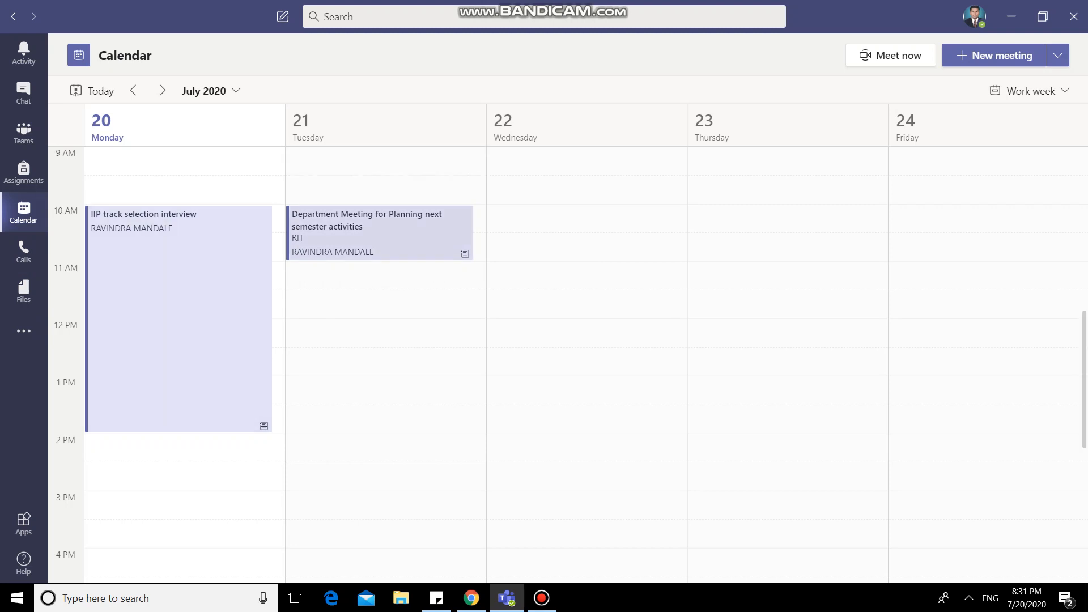
left_click(404, 231)
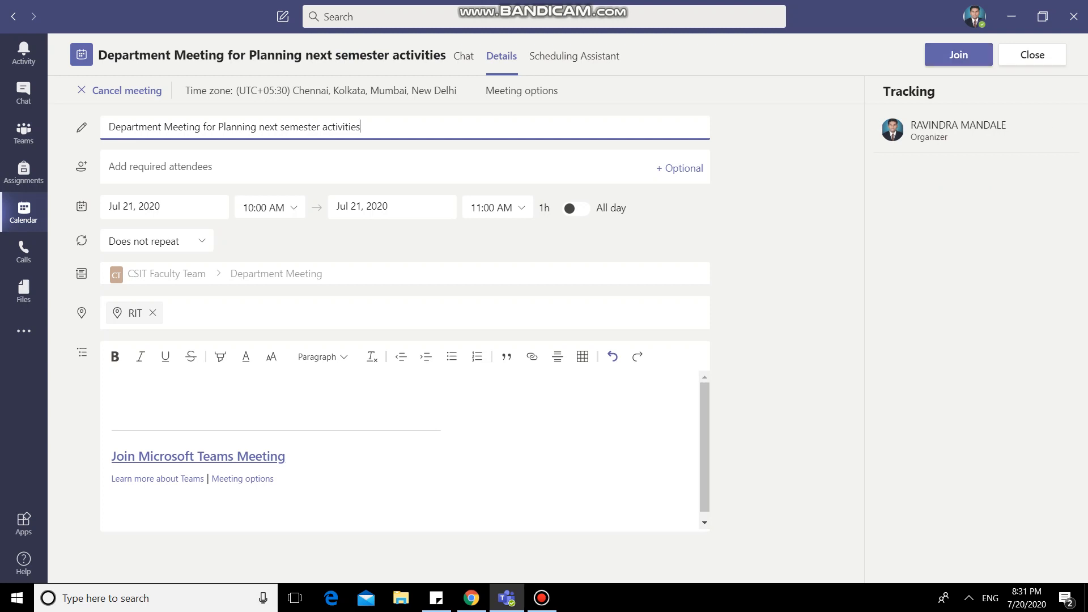
left_click(542, 598)
left_click(542, 598)
Step: Copy the Meeting options link from the meeting's details text
scroll(266, 473, "down", 1)
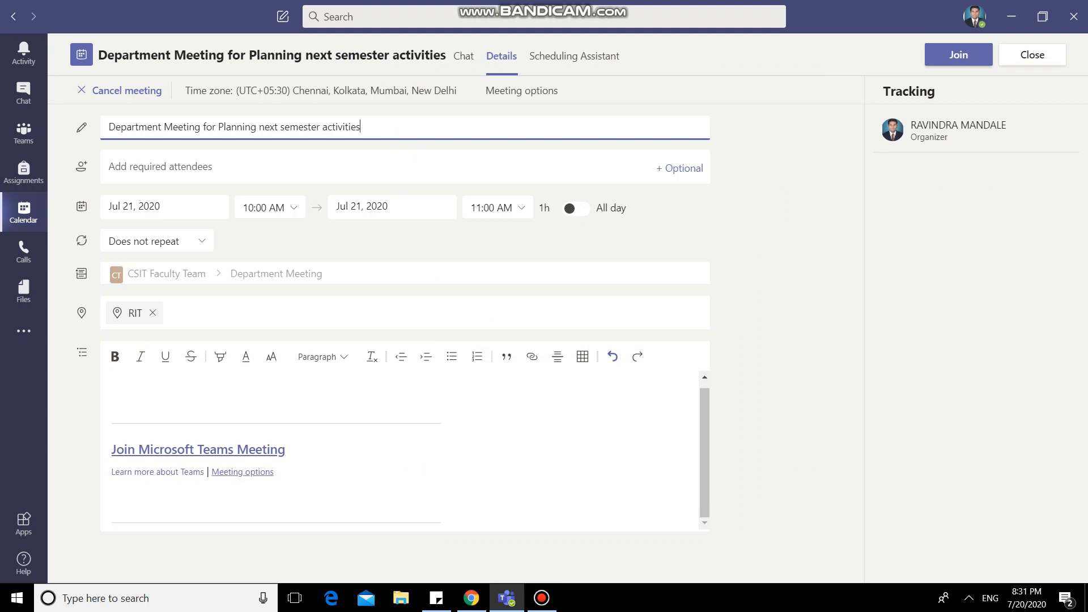
left_click(264, 472)
right_click(261, 473)
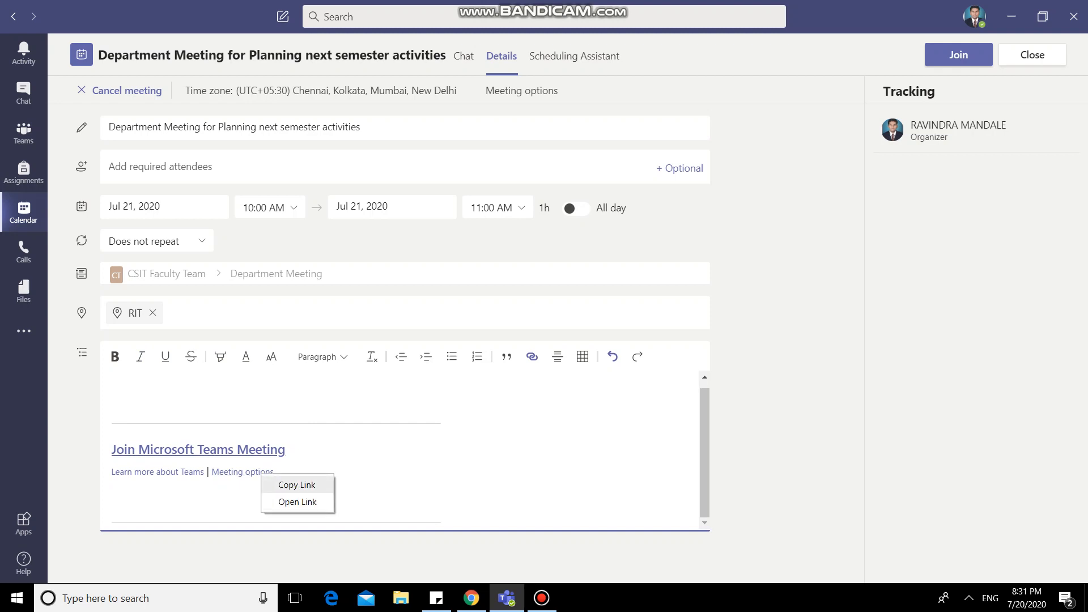
left_click(296, 485)
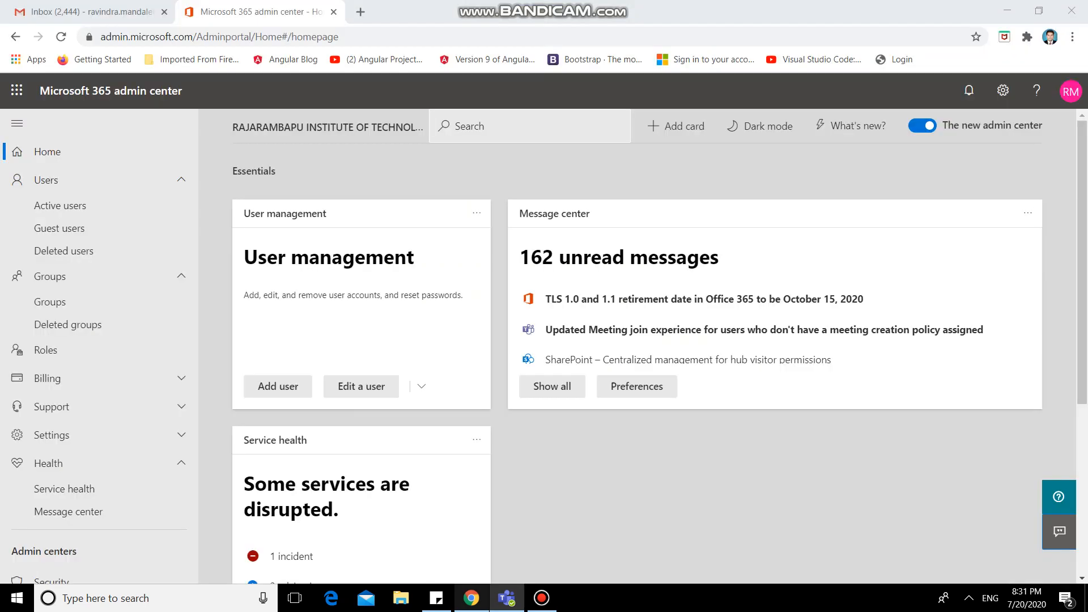
Step: Switch to Gmail in Chrome, compose a new email and enter the recipient's email address
left_click(471, 598)
left_click(91, 12)
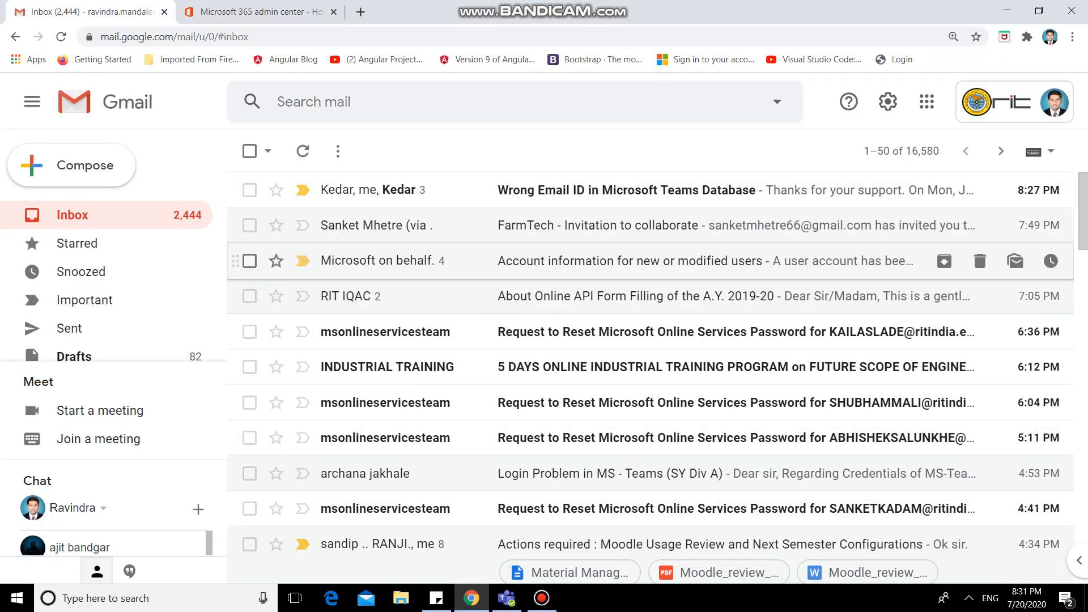
left_click(72, 165)
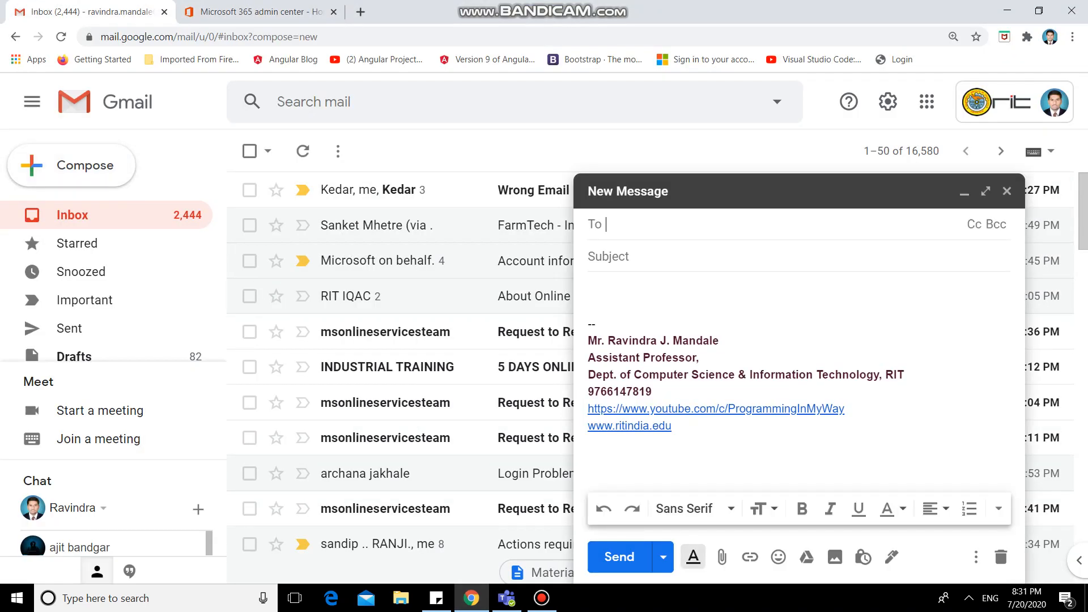
type("r")
key("Return")
key("Tab")
key("Tab")
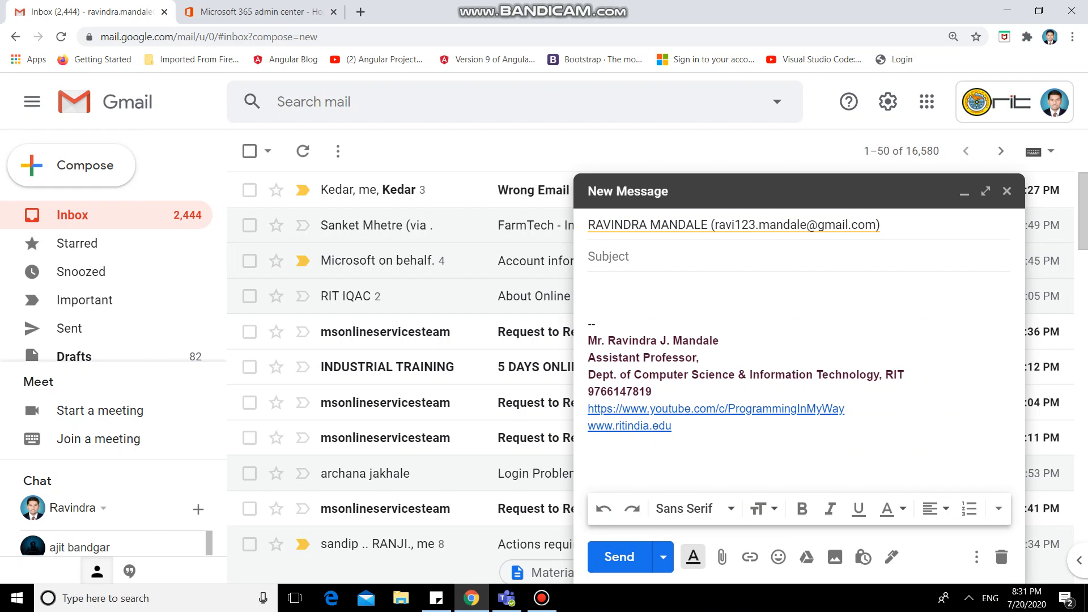
Step: Write "PFA" in the email body and paste the copied meeting link on the line below it
type("PFA")
key("Return")
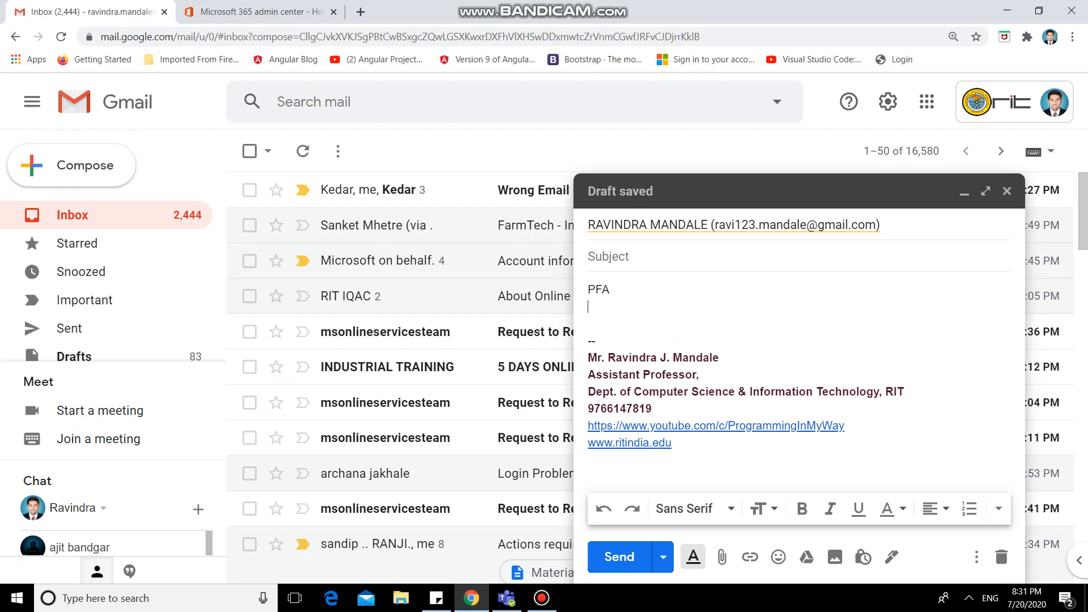
type("v")
key("BackSpace")
key("ctrl+v")
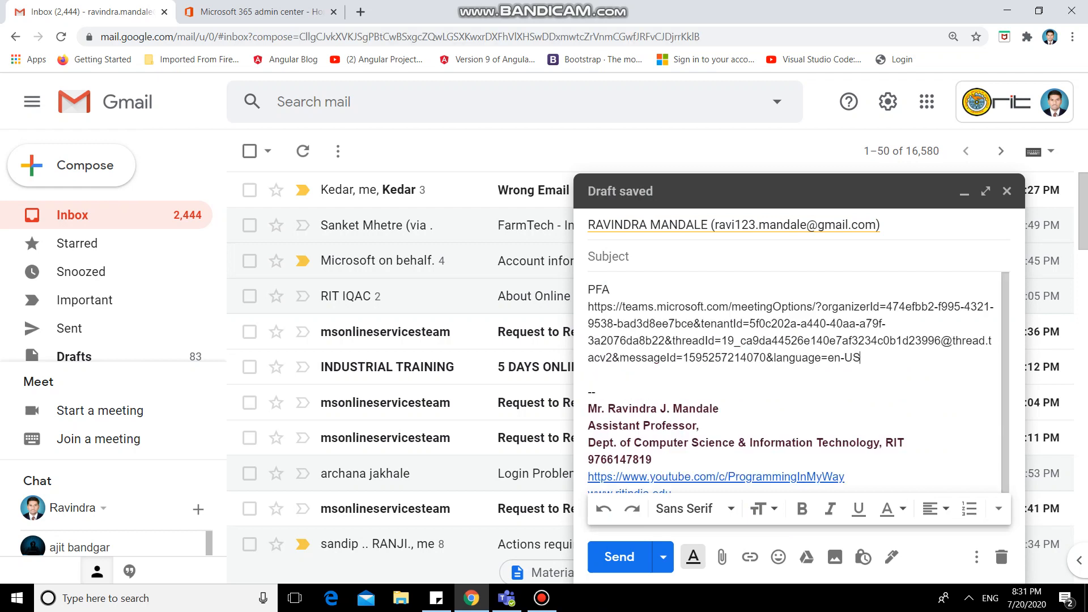
Step: Give the email the subject "Meeting Invitation" and send it
type("MEet")
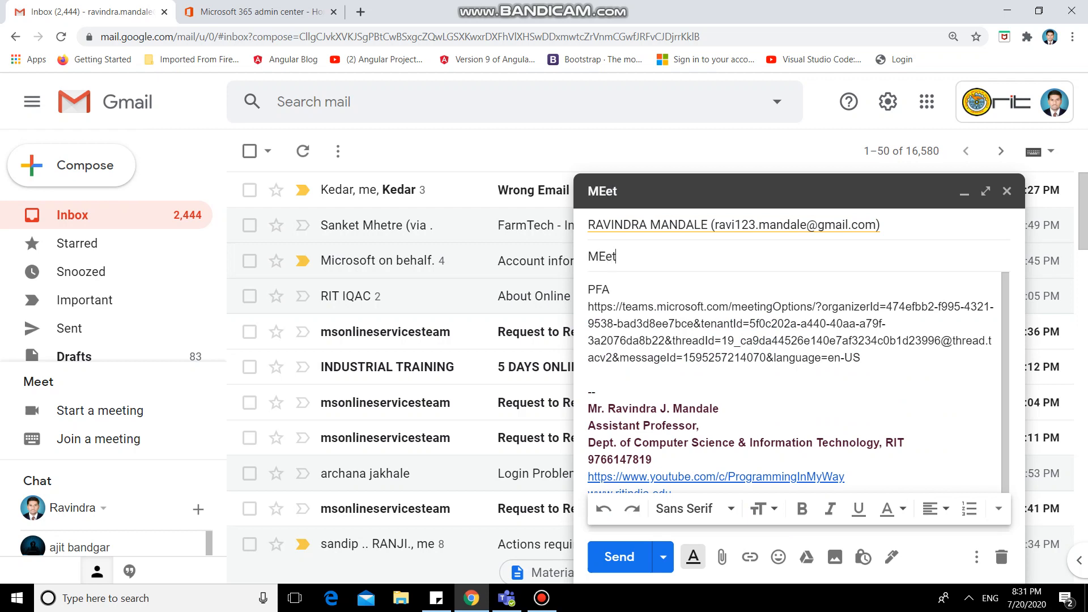
key("BackSpace")
key("BackSpace")
key("BackSpace")
type("eeting Invitation")
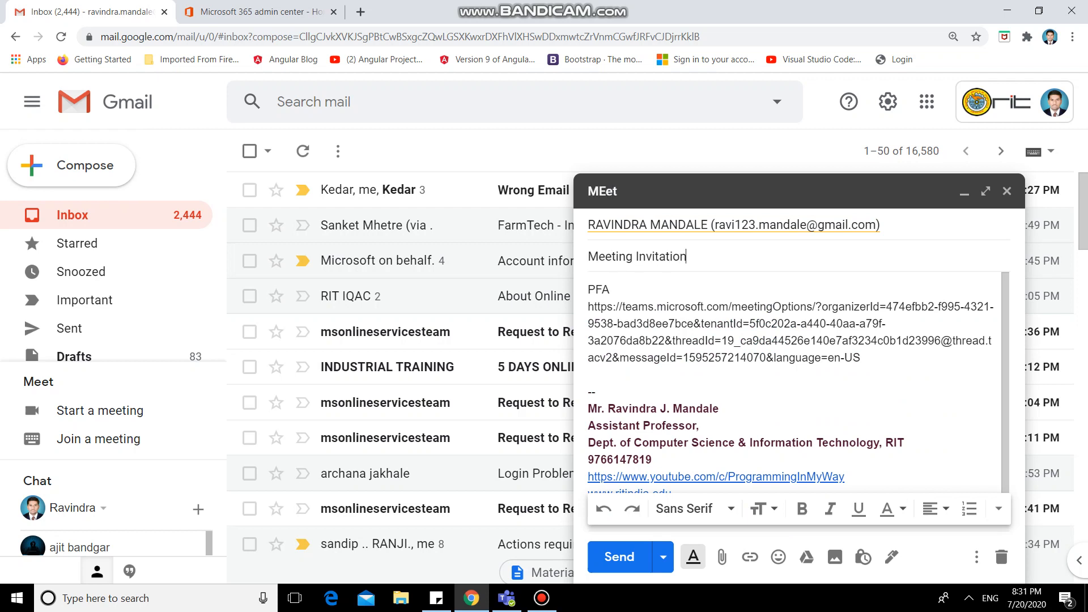
scroll(794, 383, "down", 1)
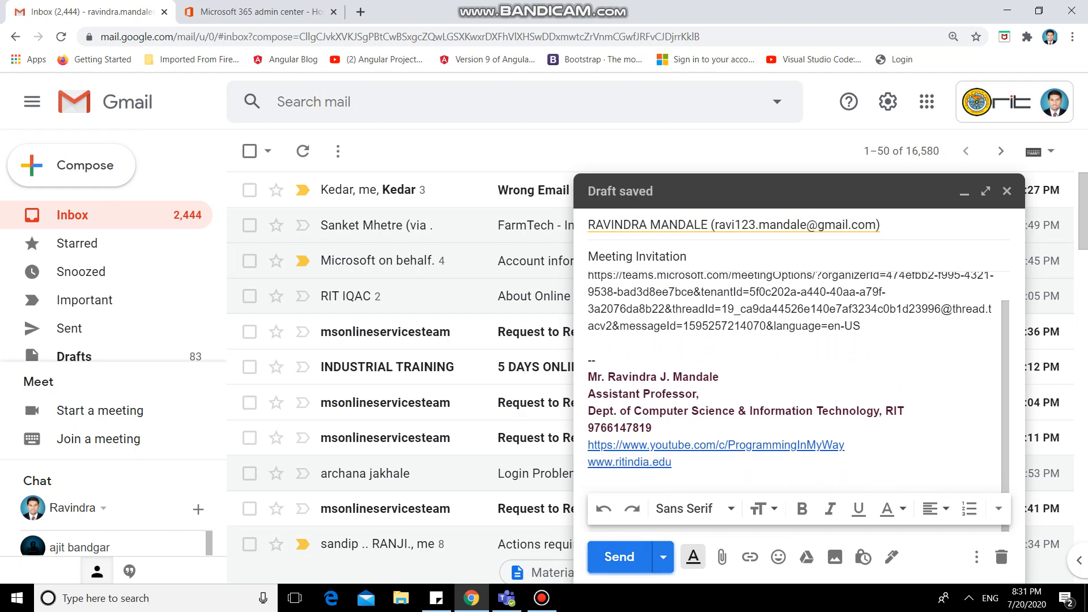
left_click(619, 556)
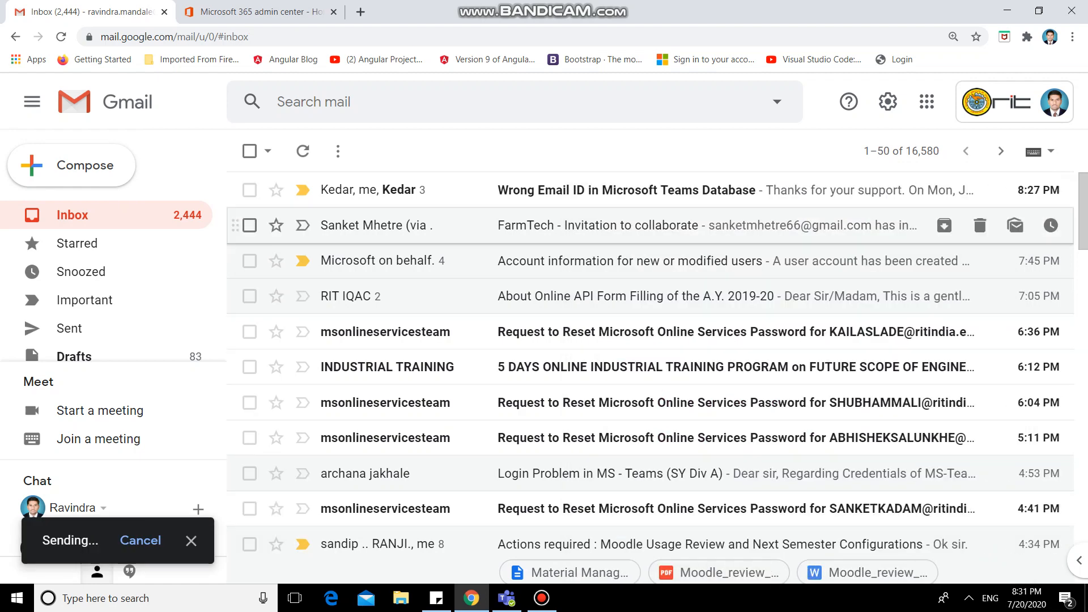
key("ctrl+Tab")
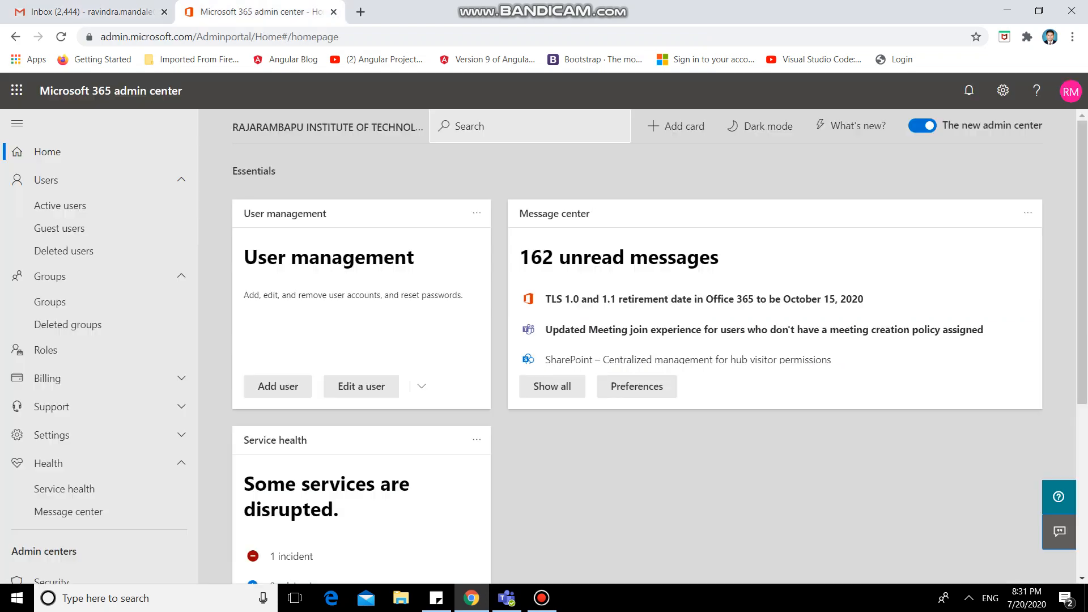
left_click(542, 598)
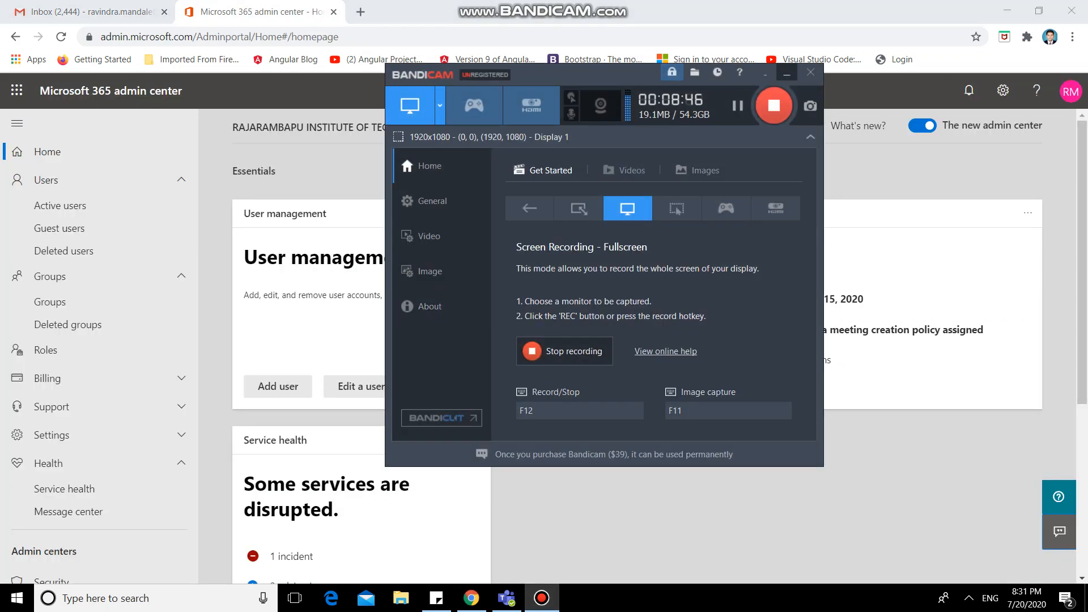
left_click(786, 74)
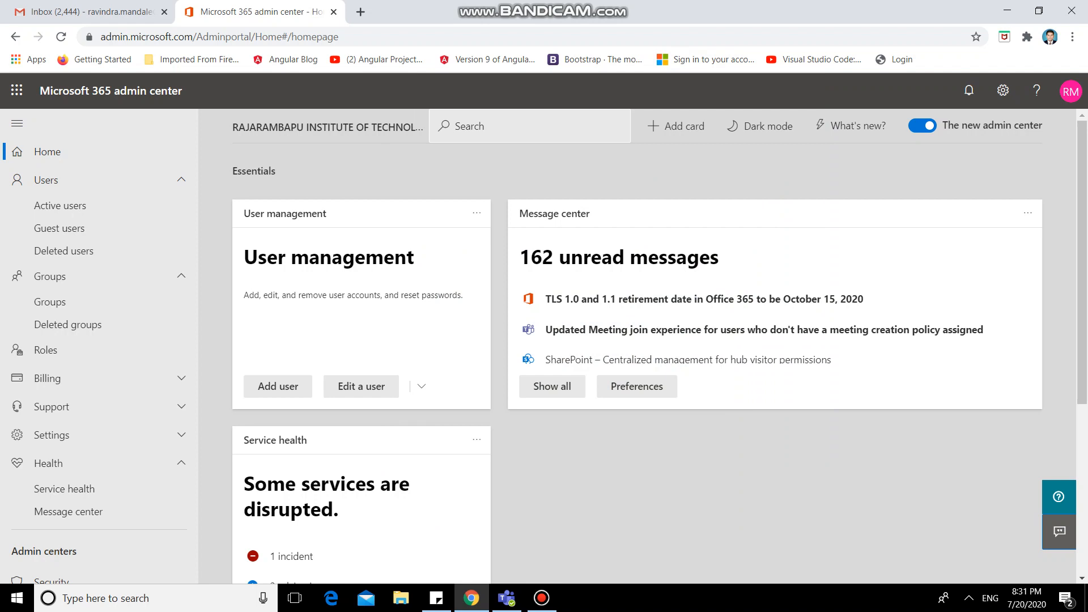